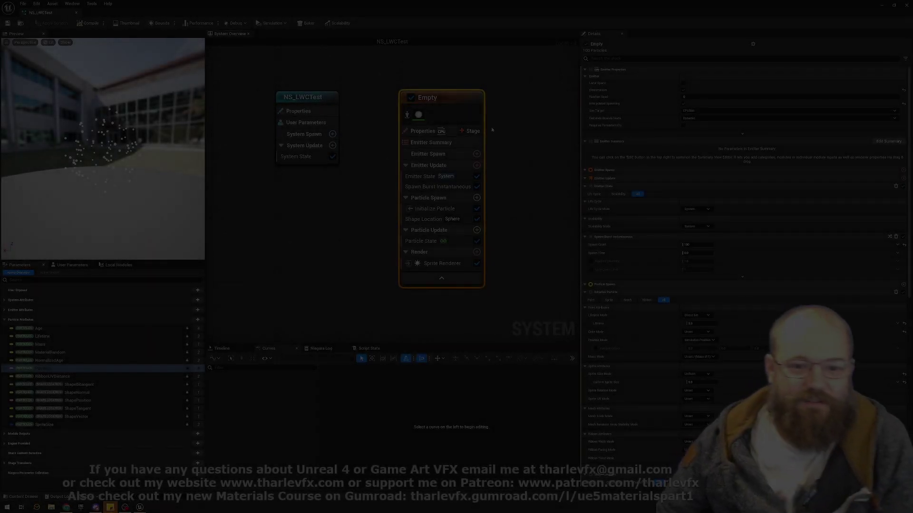
Select the Empty emitter and examine the Position entry among its particle attributes
left_click(372, 84)
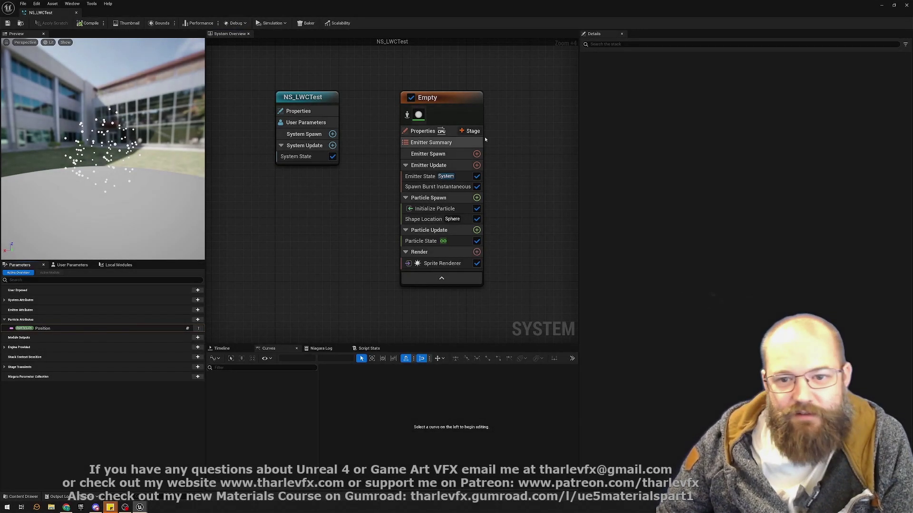
left_click(445, 96)
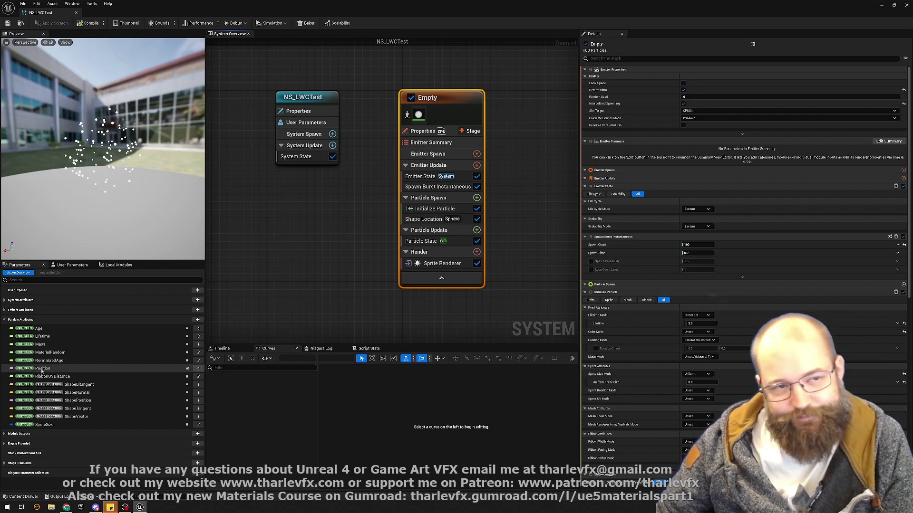
mouse_move(38, 372)
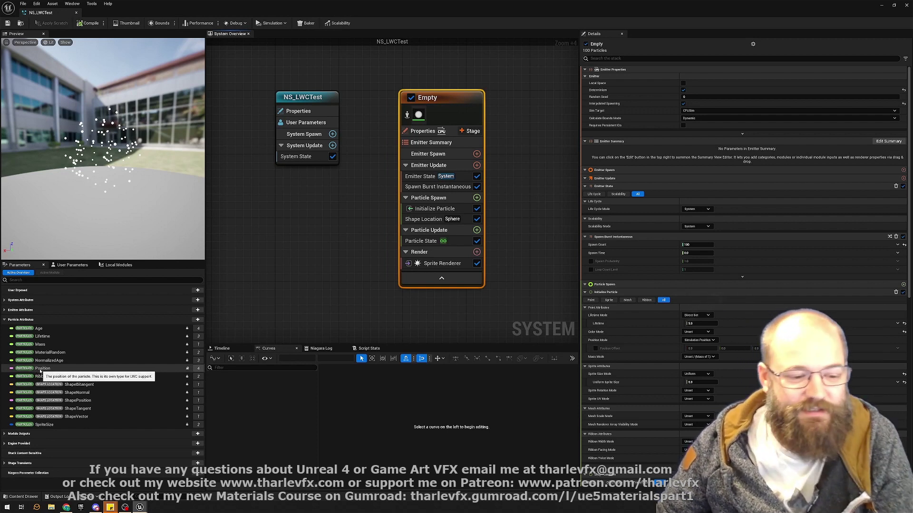
left_click(28, 369)
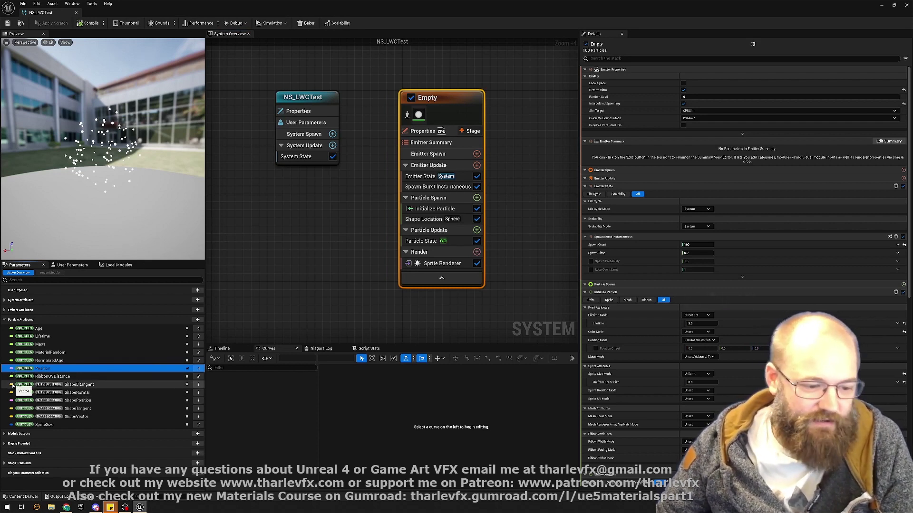
left_click(362, 196)
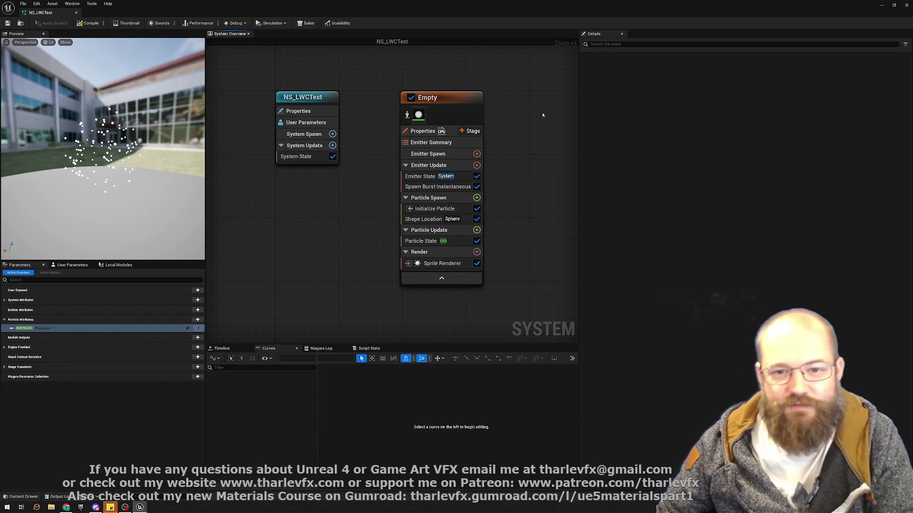
Minimize the Niagara editor and Project Settings windows, and inspect the first cube and NS_LWCTest in the level
left_click(882, 6)
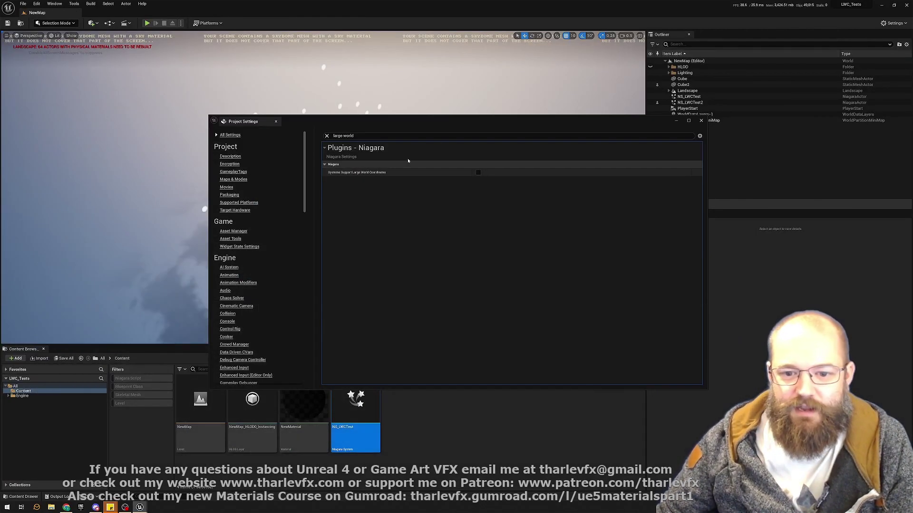
left_click(677, 121)
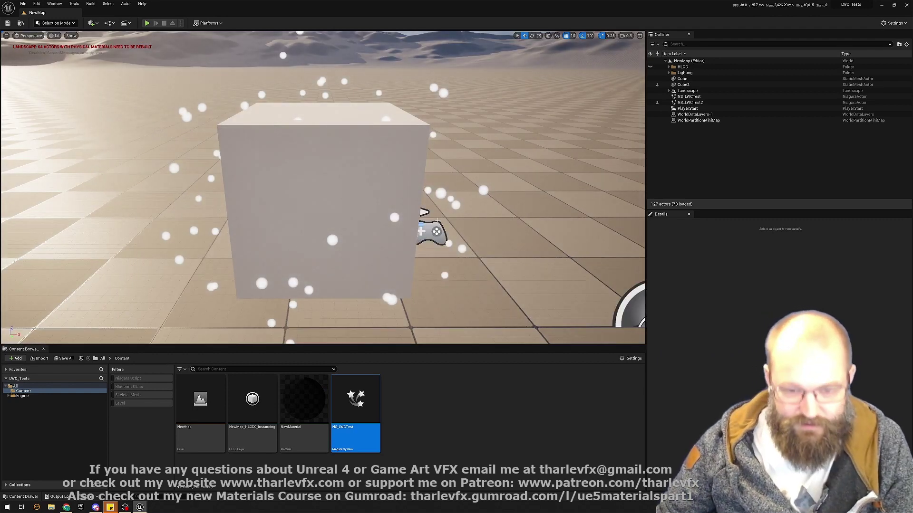
key("g")
left_click(349, 172)
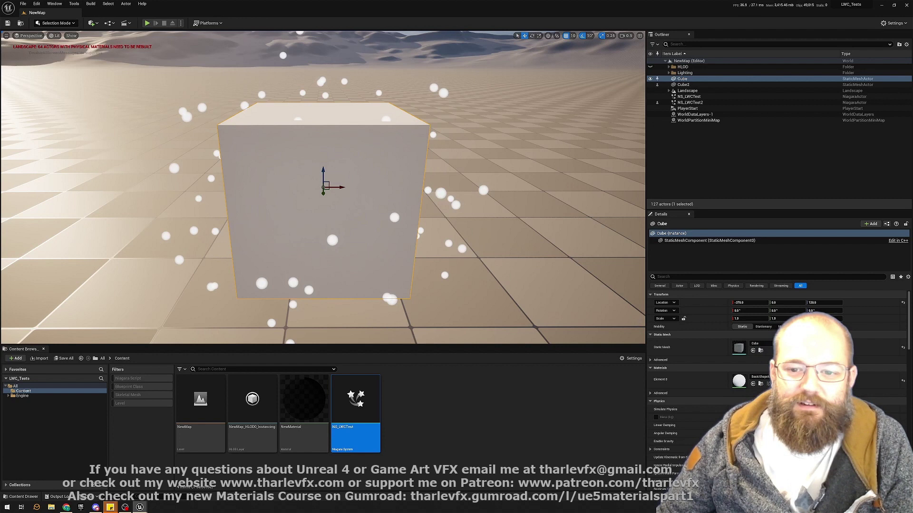
left_click(290, 209)
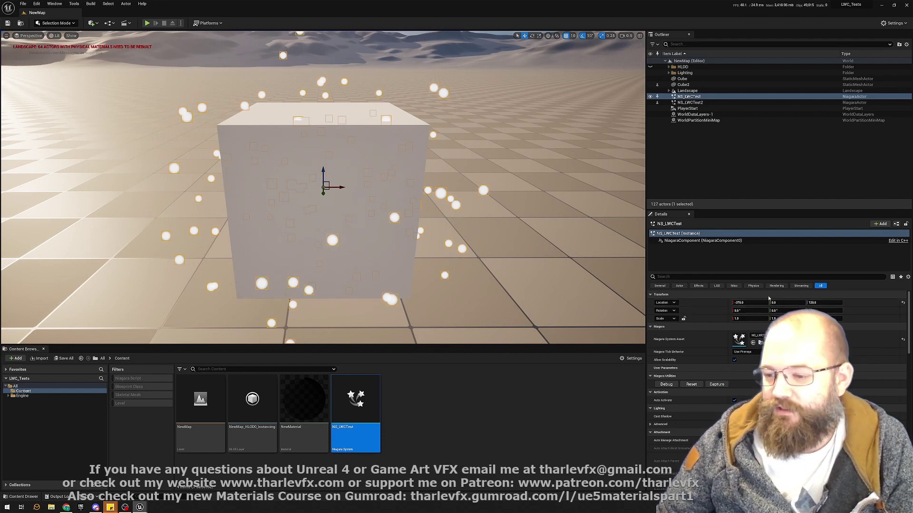
Focus on the first cube and examine its surrounding particles from several angles
left_click_drag(379, 235, 363, 228, "alt")
key("f")
left_click_drag(356, 154, 468, 168, "alt")
left_click(353, 134)
right_click_drag(468, 168, 430, 169, "alt")
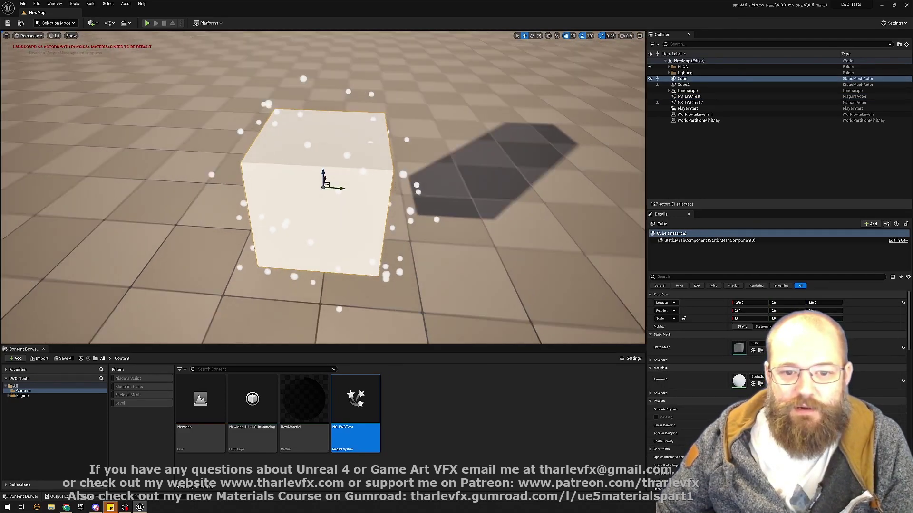
left_click_drag(430, 169, 318, 138, "alt")
left_click_drag(345, 183, 204, 211, "alt")
left_click_drag(283, 178, 285, 167, "alt")
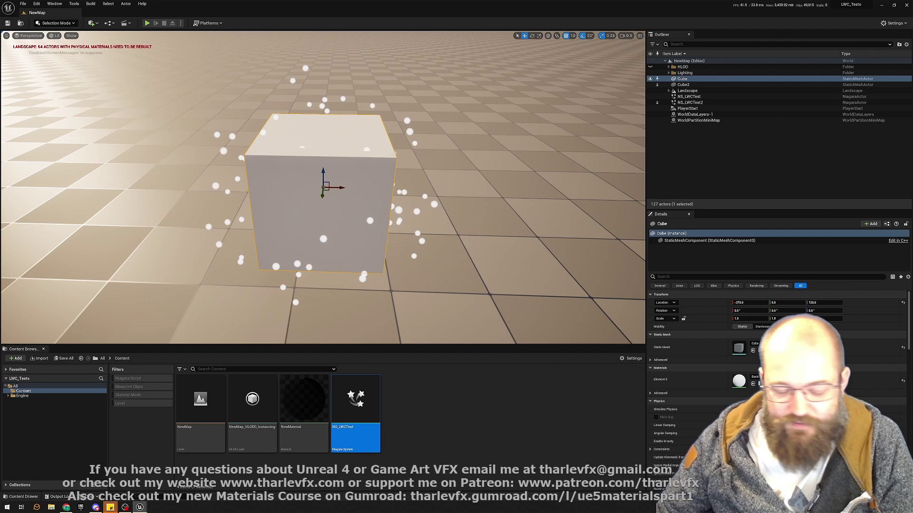
left_click_drag(365, 234, 365, 223, "alt")
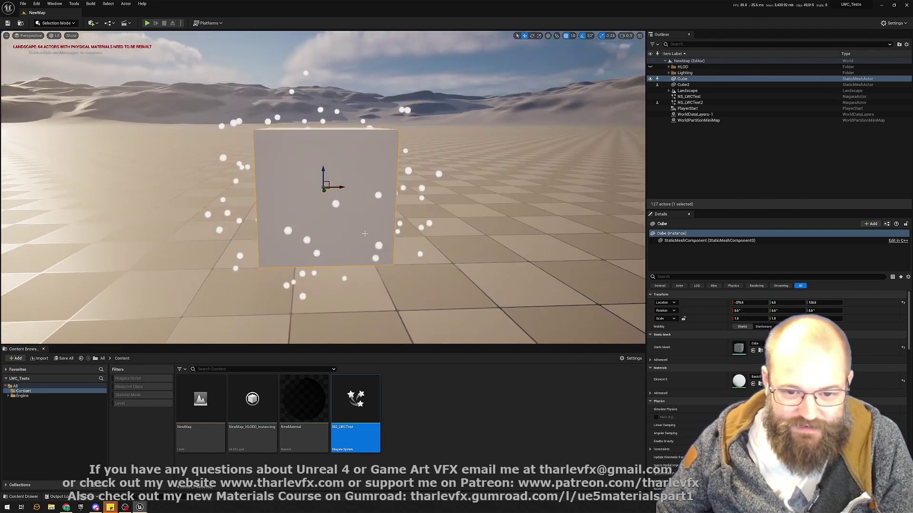
Focus the level view on Cube2, examine the particles around it, and clear the selection
left_click(698, 85)
key("f")
left_click_drag(415, 214, 413, 220, "alt")
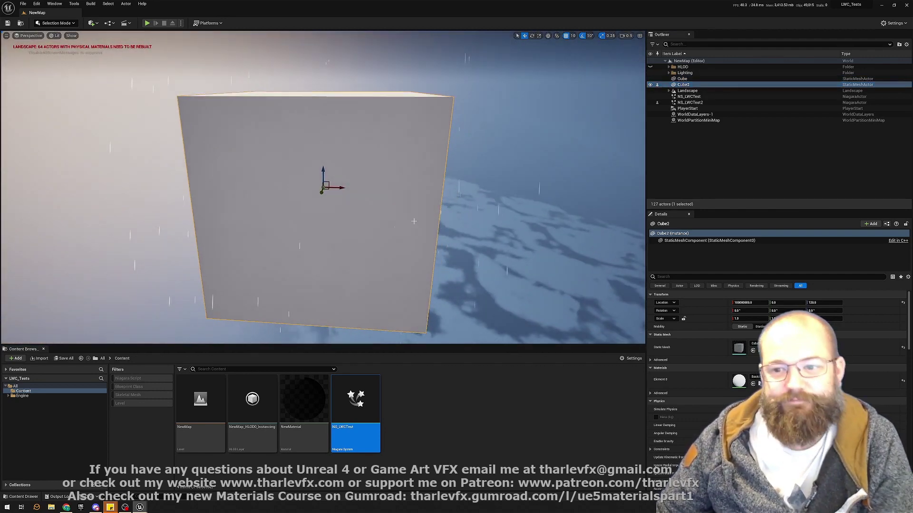
key("Escape")
Compare the locations of NS_LWCTest and NS_LWCTest2, viewing the second system's particles and inspecting its X location
left_click(689, 103)
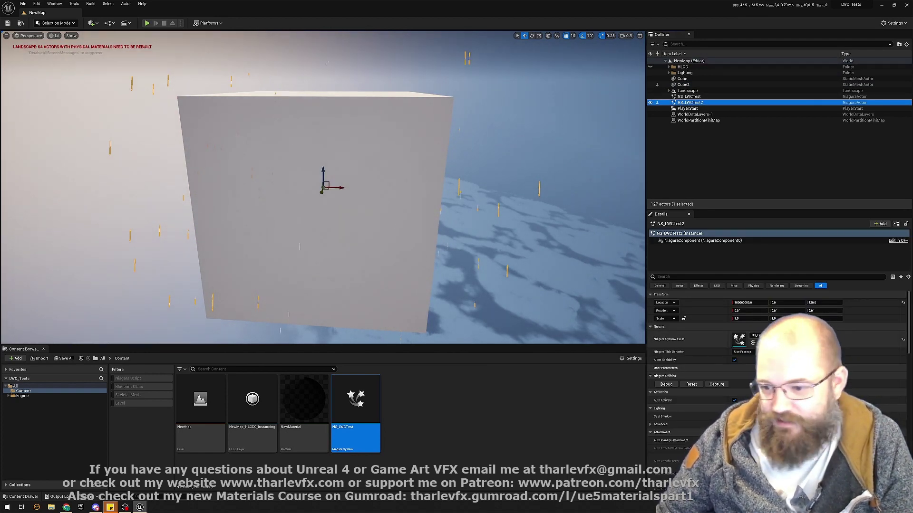
left_click(689, 96)
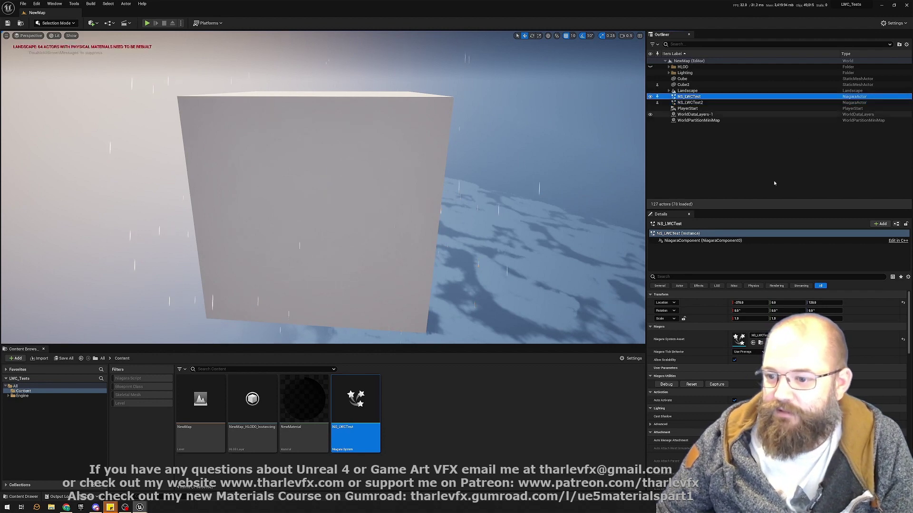
left_click(689, 103)
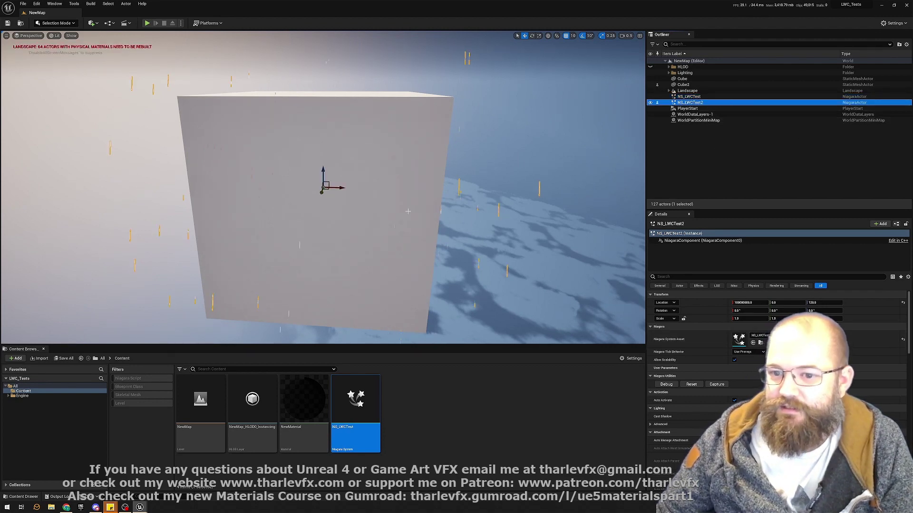
scroll(323, 188, "down", 3)
left_click_drag(361, 190, 254, 166, "alt")
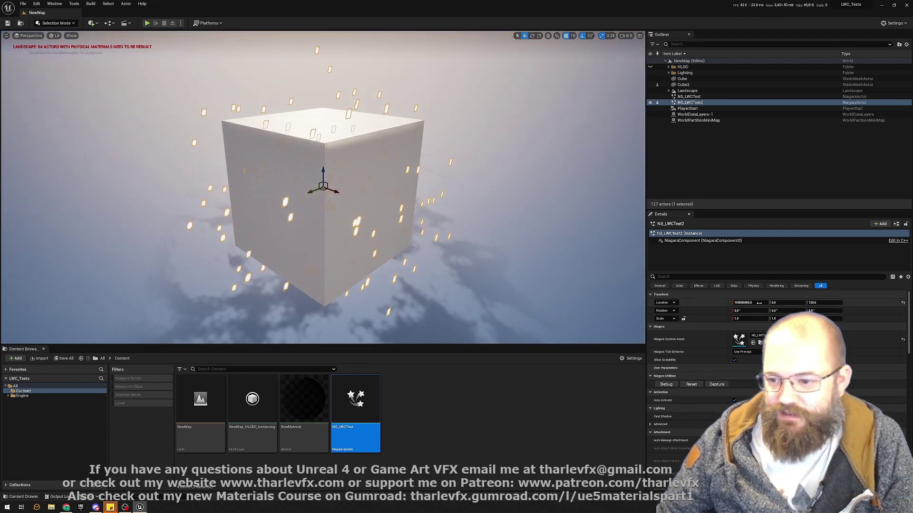
left_click(758, 302)
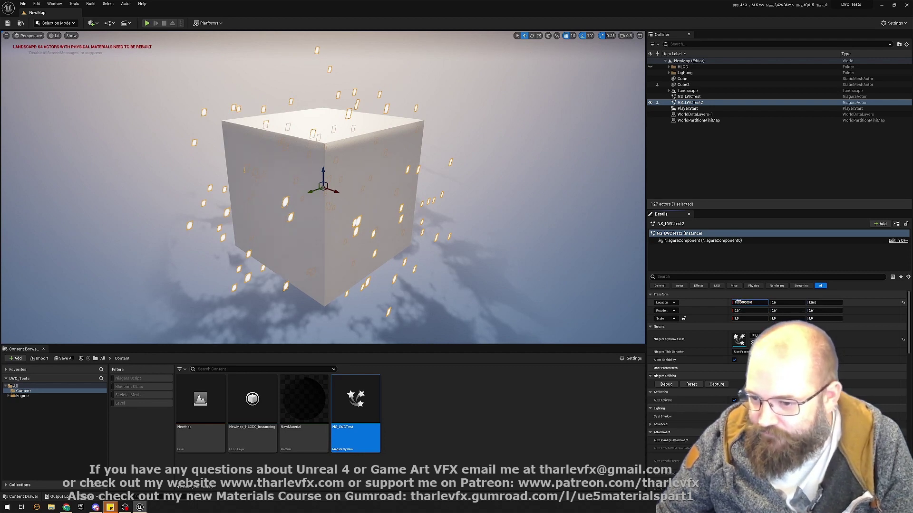
left_click(736, 303)
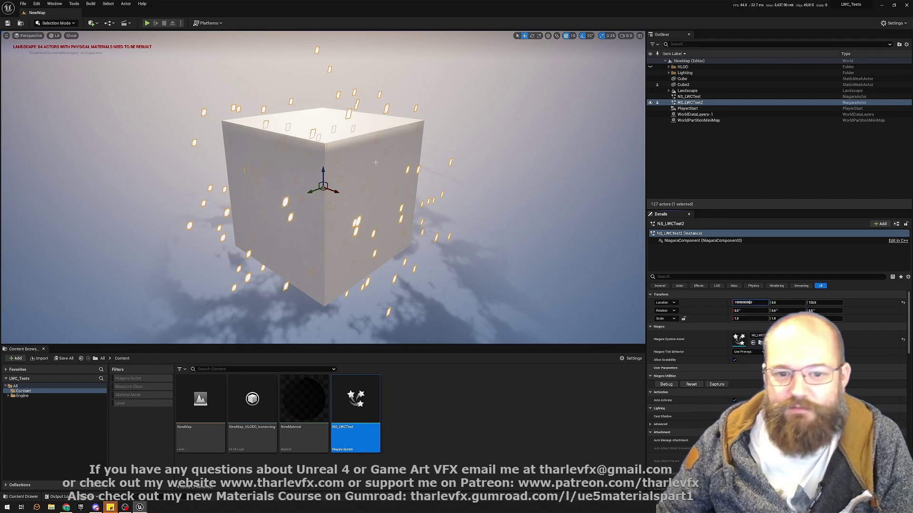
Select Cube2 and examine the shape of its surrounding particles from different angles
left_click(683, 85)
left_click_drag(323, 187, 288, 223, "alt")
left_click_drag(328, 164, 332, 137, "alt")
left_click_drag(328, 187, 335, 102, "alt")
left_click_drag(392, 199, 392, 194, "alt")
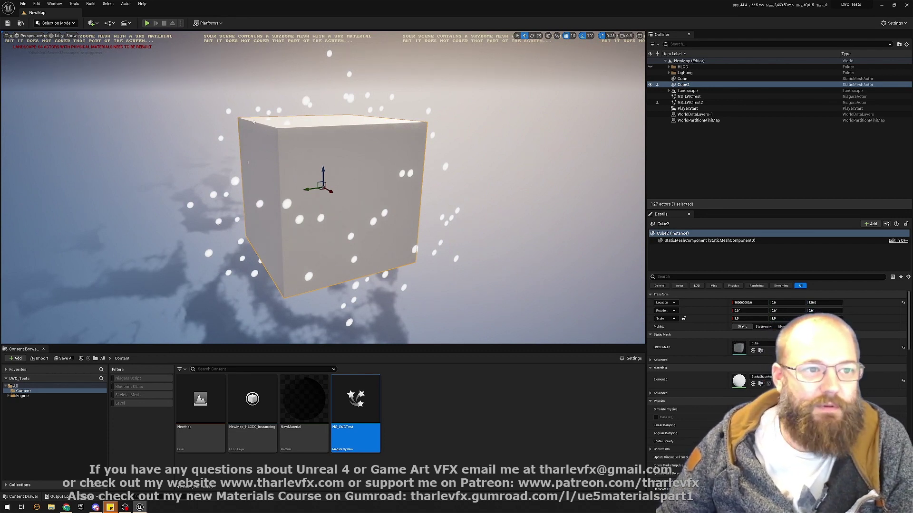
Search Project Settings for "large world" and enable Systems Support Large World Coordinates for Niagara
left_click(54, 3)
mouse_move(82, 190)
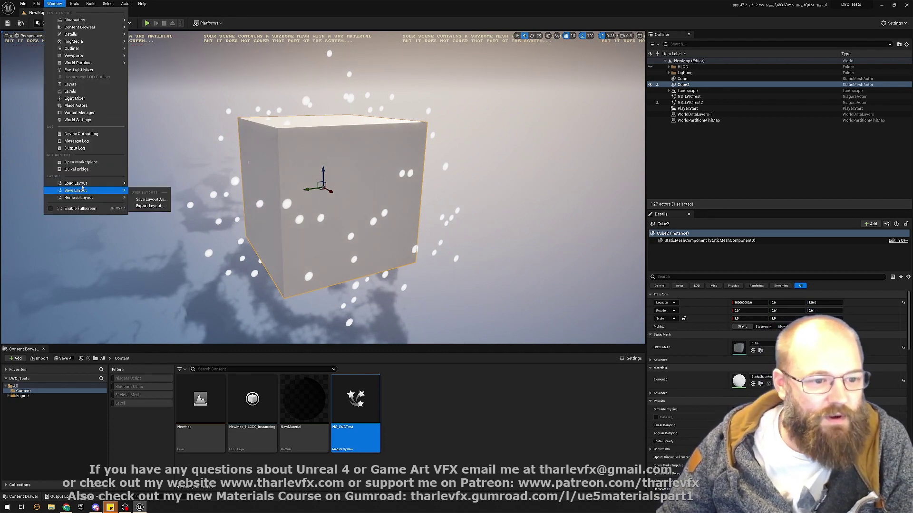
mouse_move(37, 4)
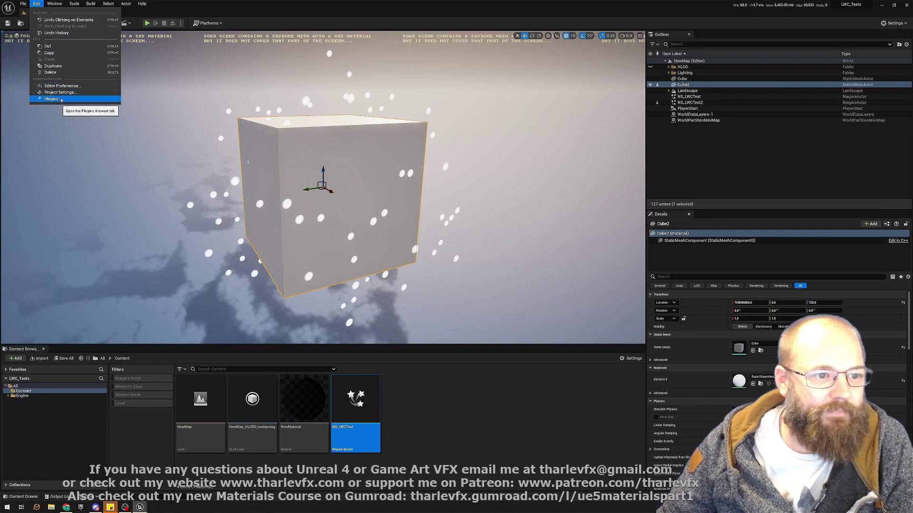
left_click(63, 92)
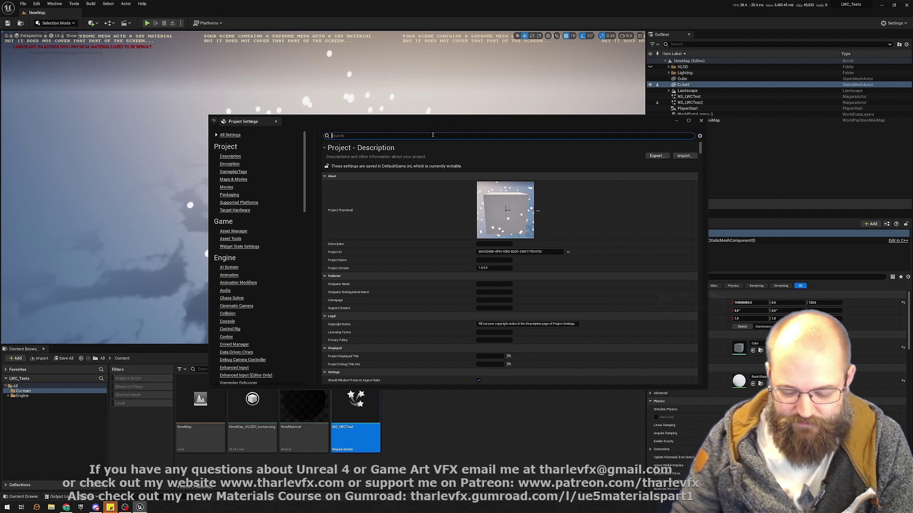
type("large")
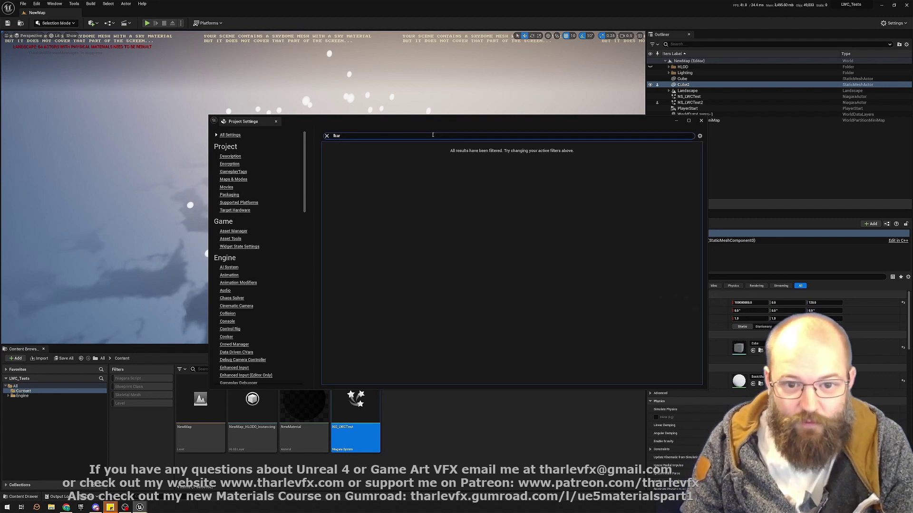
type(" world")
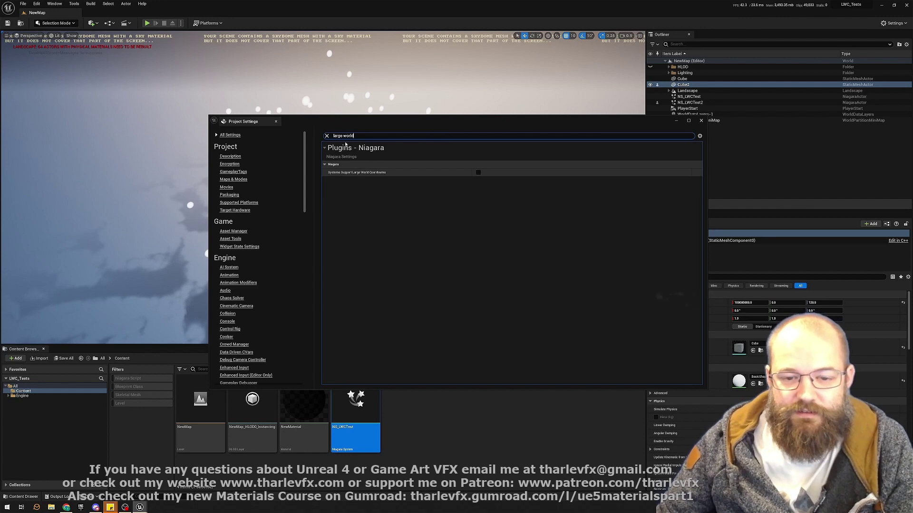
left_click(478, 172)
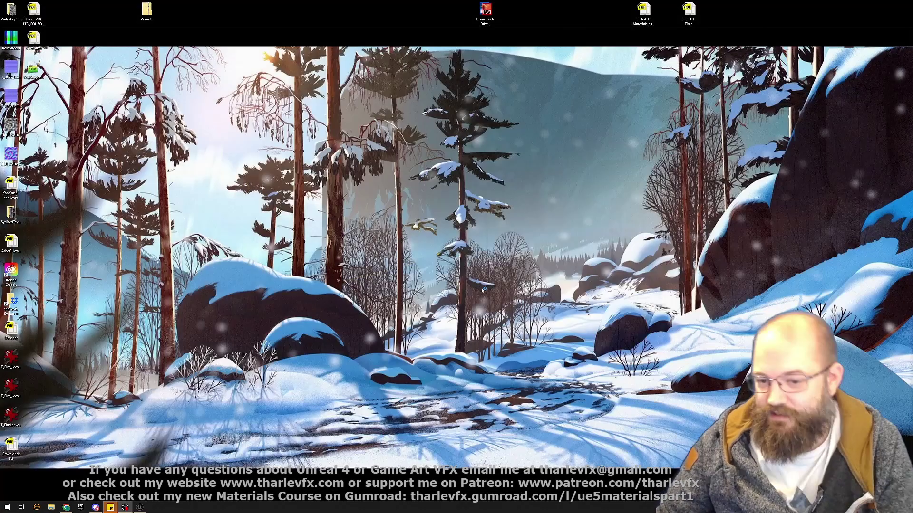
Switch to Chrome and review the opening of the AMD Xilinx article on single- and double-precision computing
left_click(66, 507)
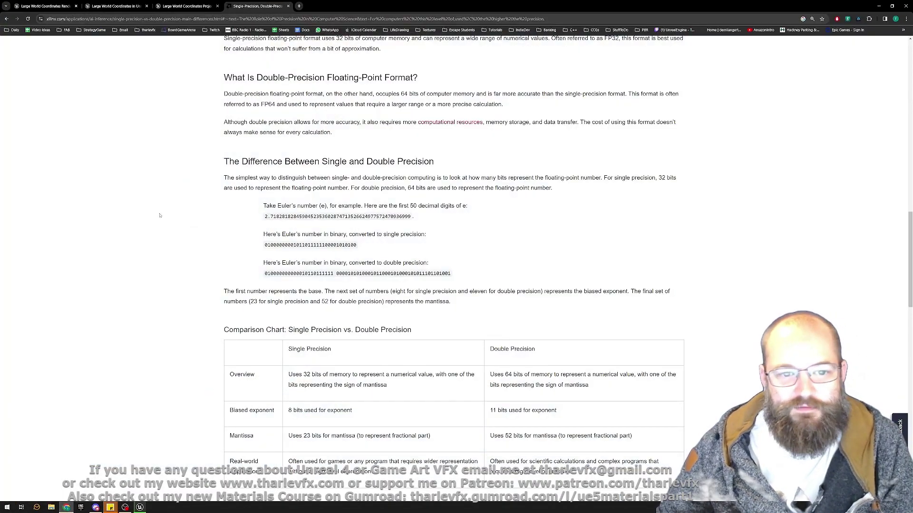
scroll(173, 308, "up", 4)
scroll(173, 309, "up", 14)
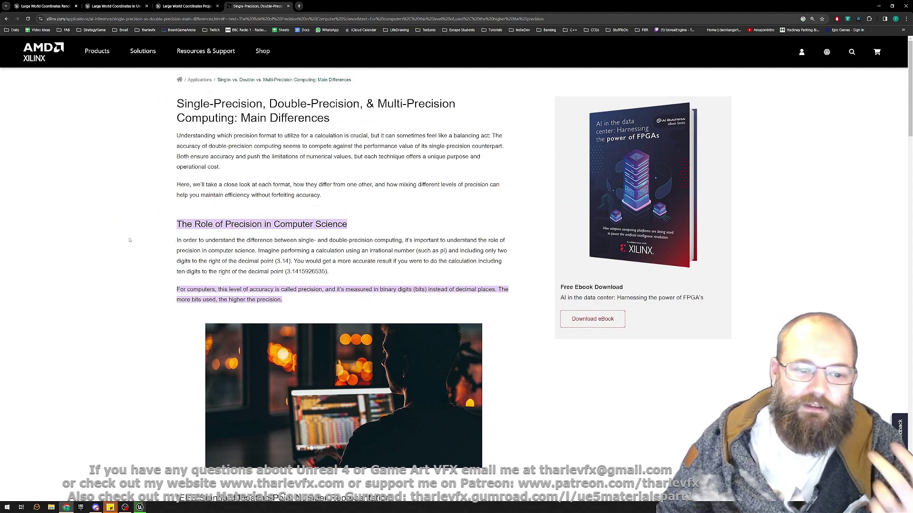
scroll(129, 240, "down", 1)
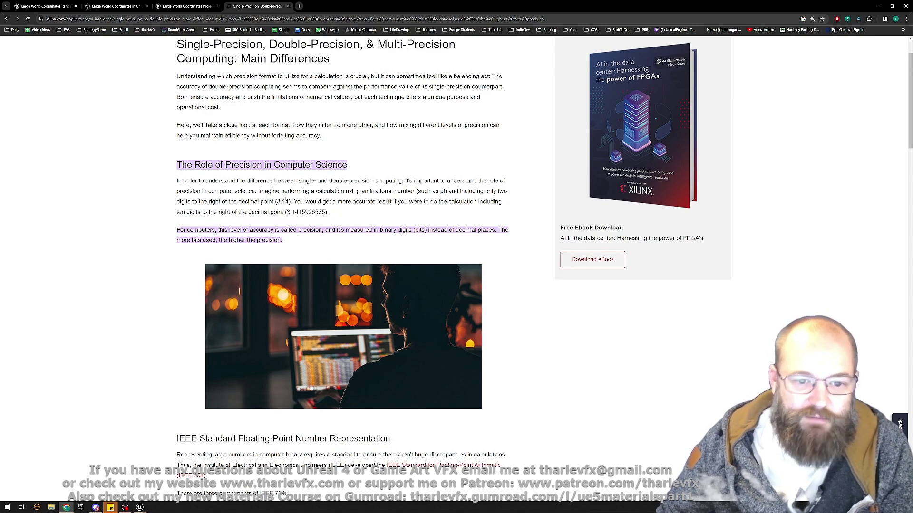
Examine the pi examples 3.14 and 3.1415926535 in The Role of Precision in Computer Science section
left_click_drag(286, 212, 326, 212)
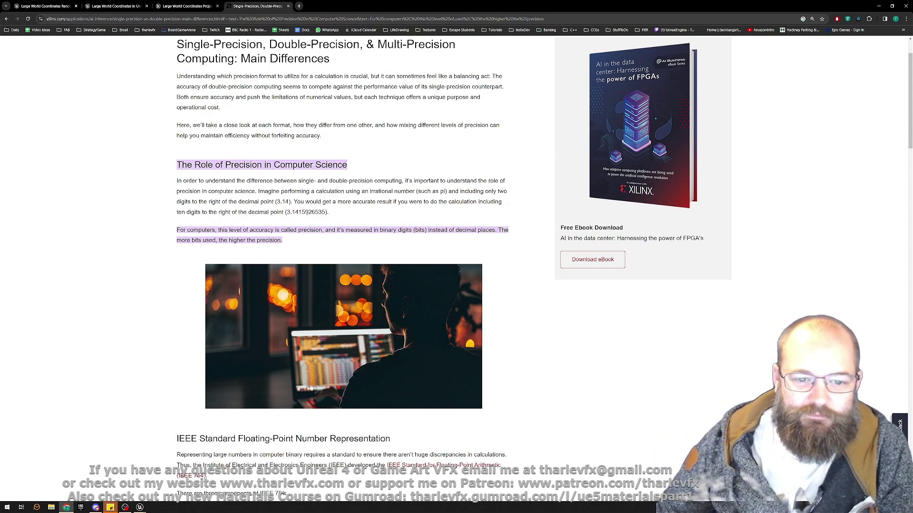
left_click_drag(286, 212, 328, 212)
left_click(340, 218)
left_click(351, 212)
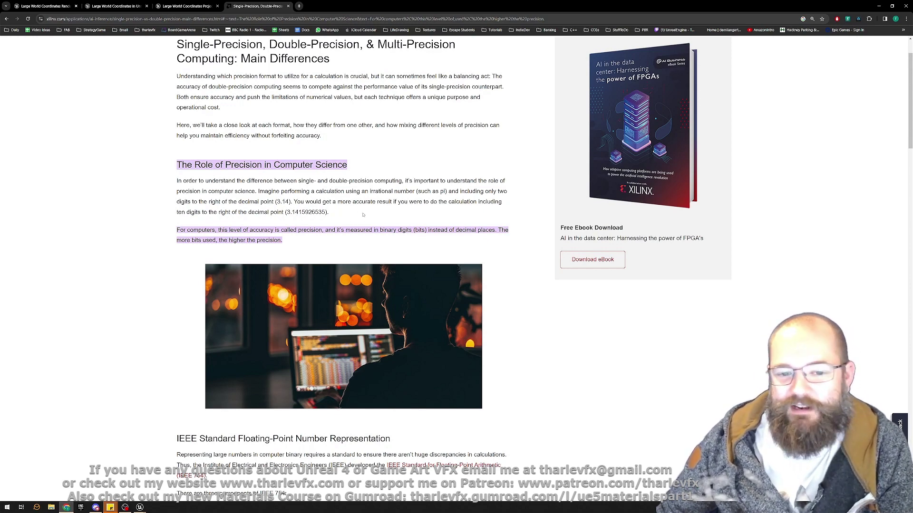
left_click_drag(304, 212, 328, 212)
left_click(346, 217)
left_click(348, 212)
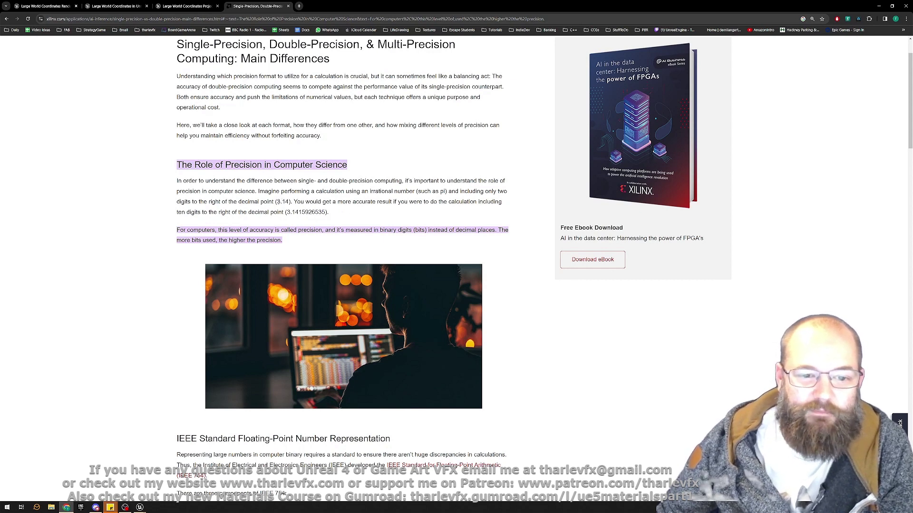
left_click_drag(277, 201, 289, 201)
left_click(374, 213)
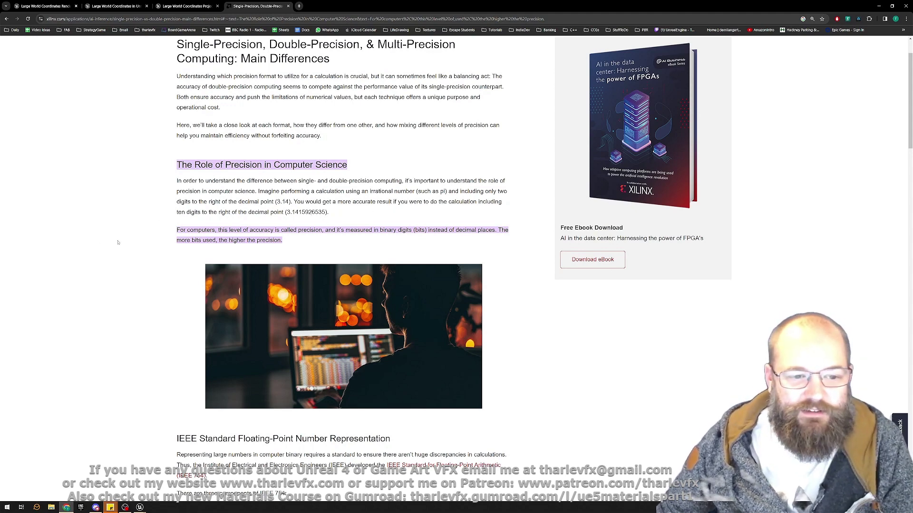
Find the single-precision floating-point format section and highlight the 32 in its bit-size description
scroll(124, 248, "down", 2)
scroll(132, 254, "down", 8)
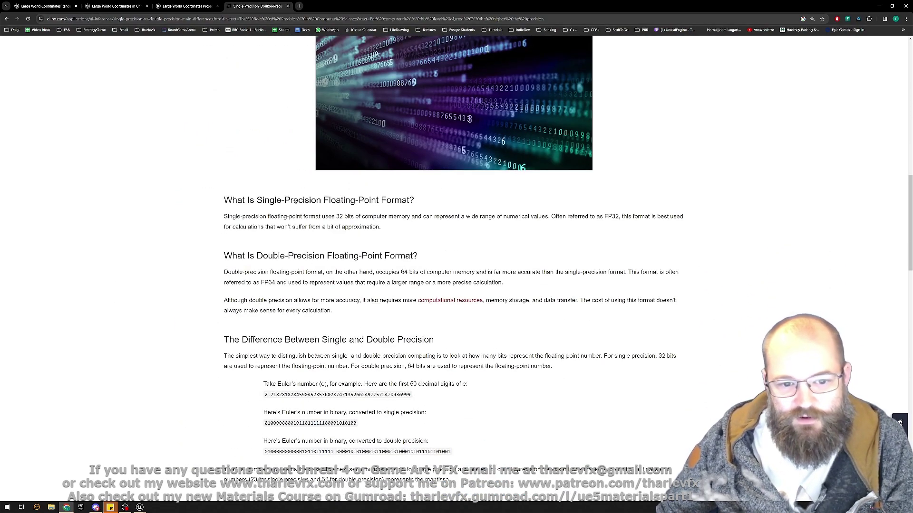
double_click(339, 216)
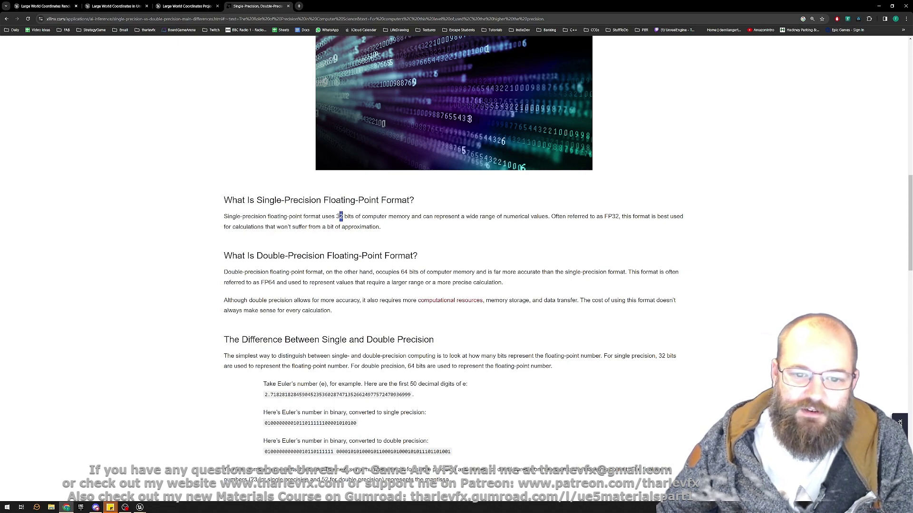
Find The Difference Between Single and Double Precision section and highlight the decimal digits of Euler's number
left_click(439, 231)
scroll(179, 301, "down", 2)
scroll(382, 229, "down", 1)
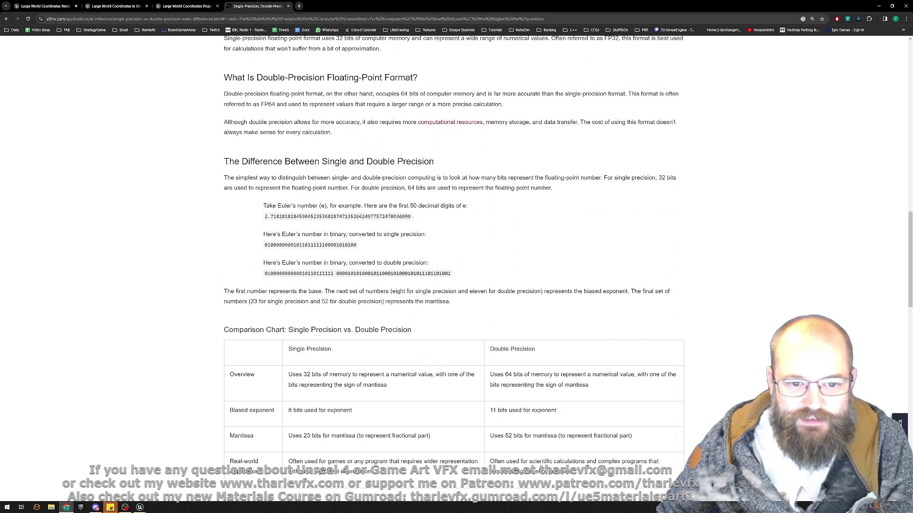
left_click_drag(265, 217, 411, 217)
left_click(490, 226)
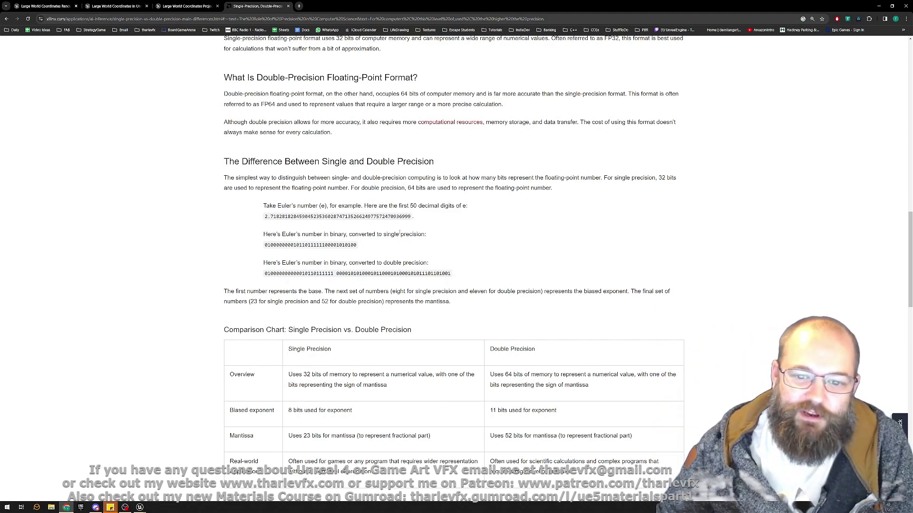
Highlight Euler's number in binary for single precision, followed by its double-precision version, to compare their lengths
left_click_drag(357, 245, 262, 246)
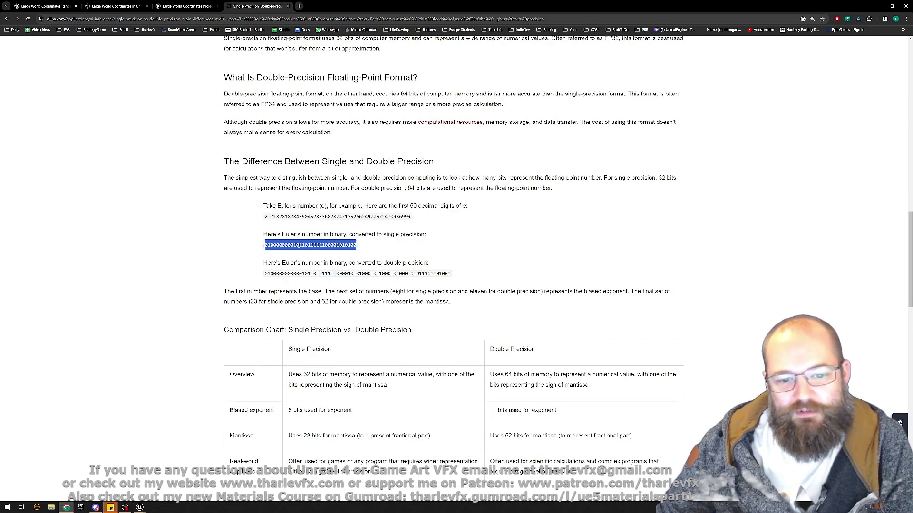
left_click(374, 250)
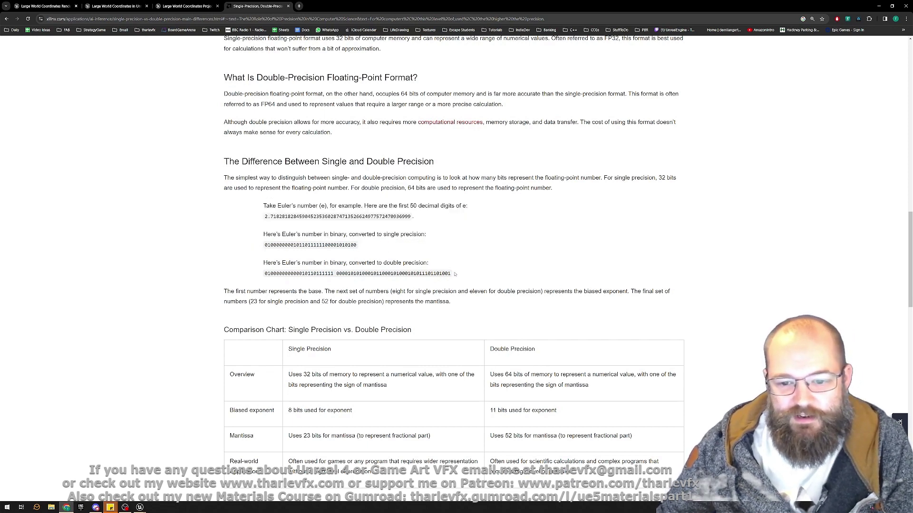
left_click_drag(451, 275, 268, 269)
left_click(505, 261)
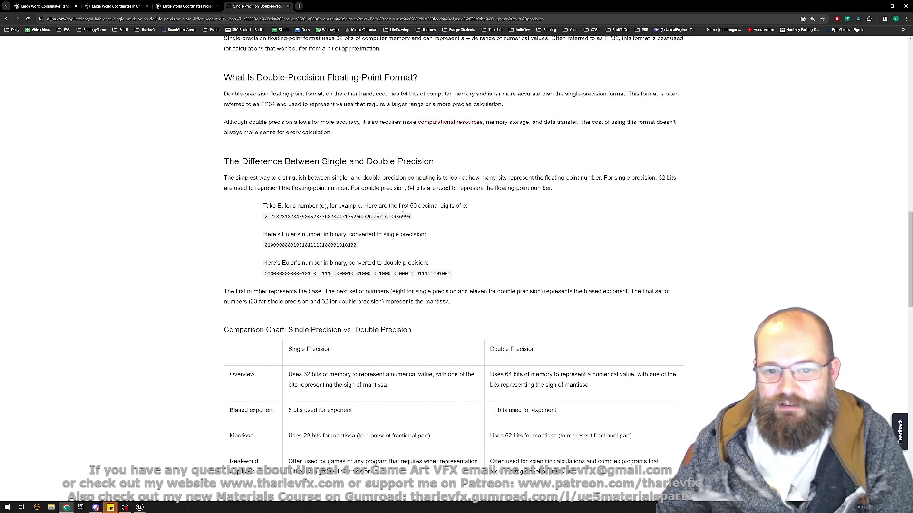
Highlight the bit counts 64 for double precision and 32 for single precision in the section's opening paragraph
double_click(411, 188)
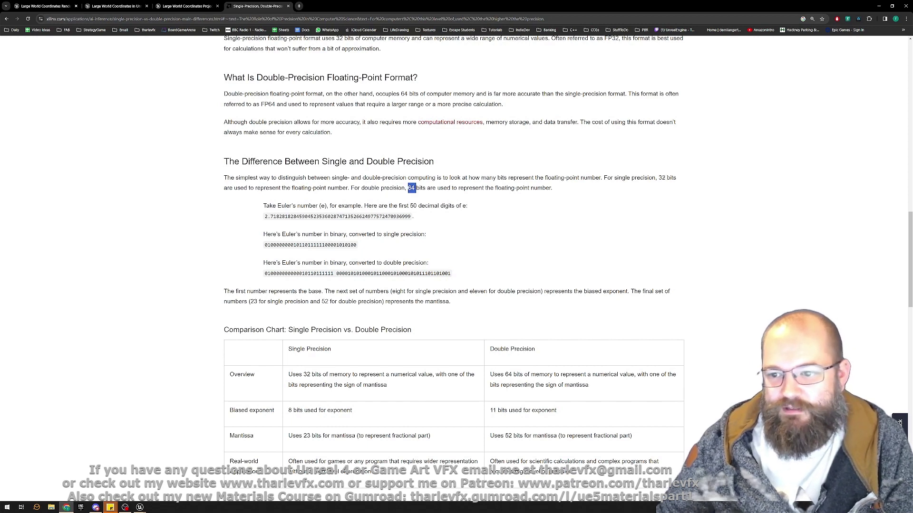
double_click(662, 178)
left_click(426, 269)
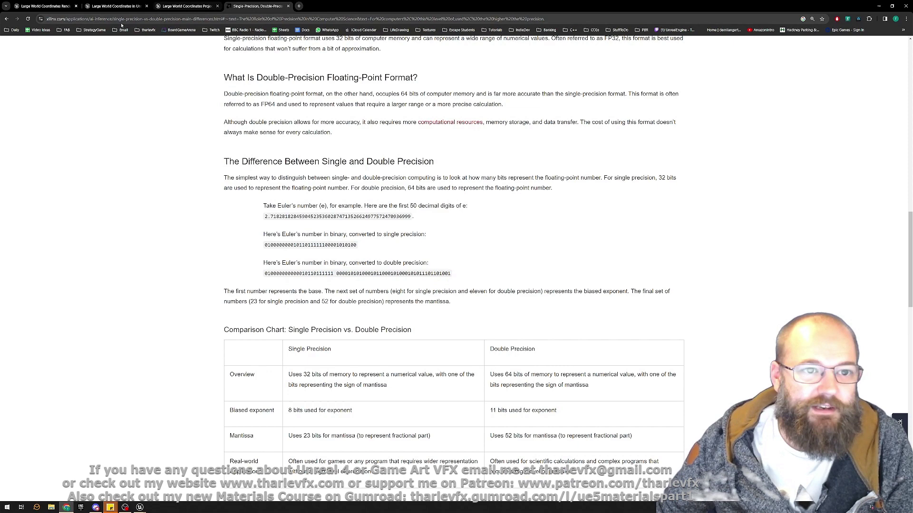
Go through the Unreal documentation pages to the Large World Coordinates Project Conversion Guidelines and find the Modified Aliased Types table
left_click(44, 5)
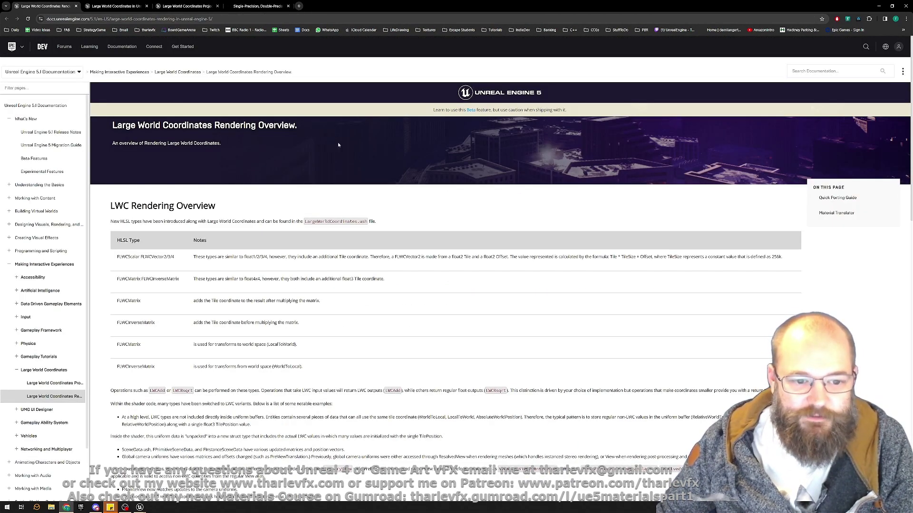
left_click(122, 7)
left_click(185, 7)
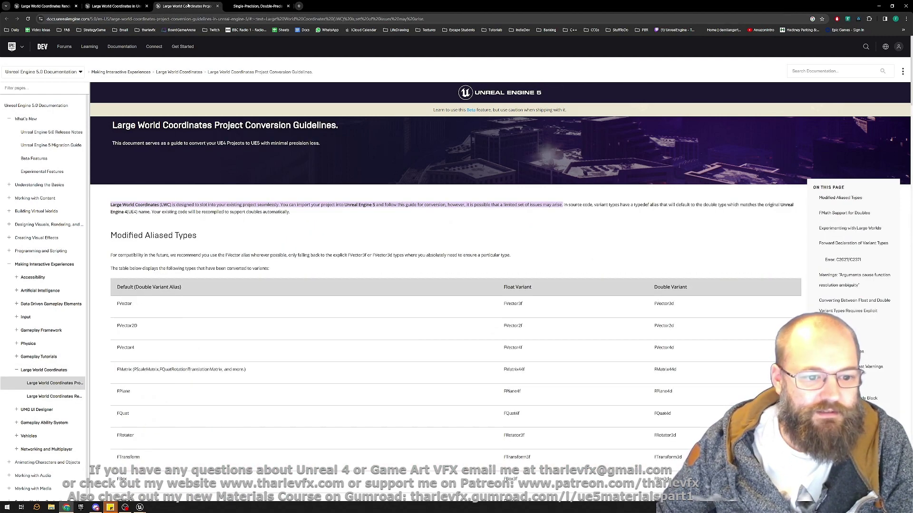
scroll(394, 288, "down", 1)
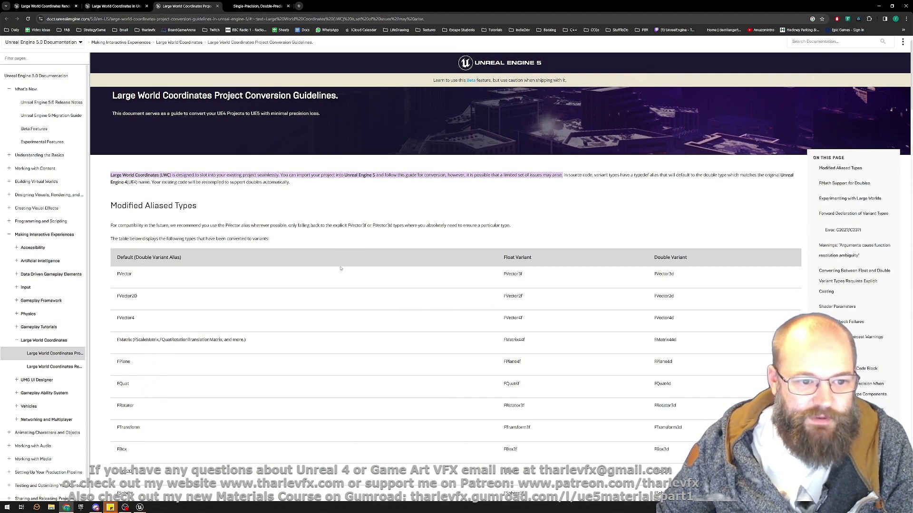
scroll(143, 219, "down", 2)
Highlight FVector and its FVector3f float and FVector3d double variants in the first row of the types table
left_click_drag(115, 216, 143, 218)
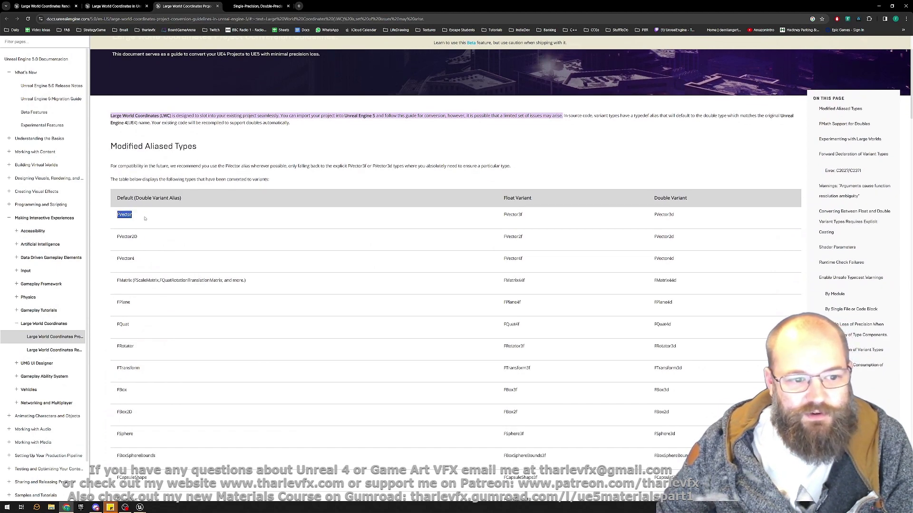
left_click(483, 220)
double_click(513, 215)
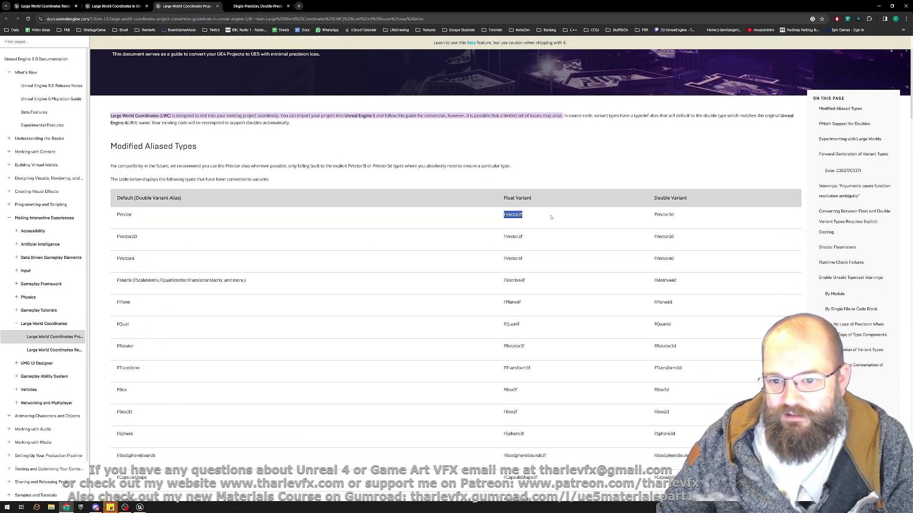
double_click(664, 215)
left_click(690, 221)
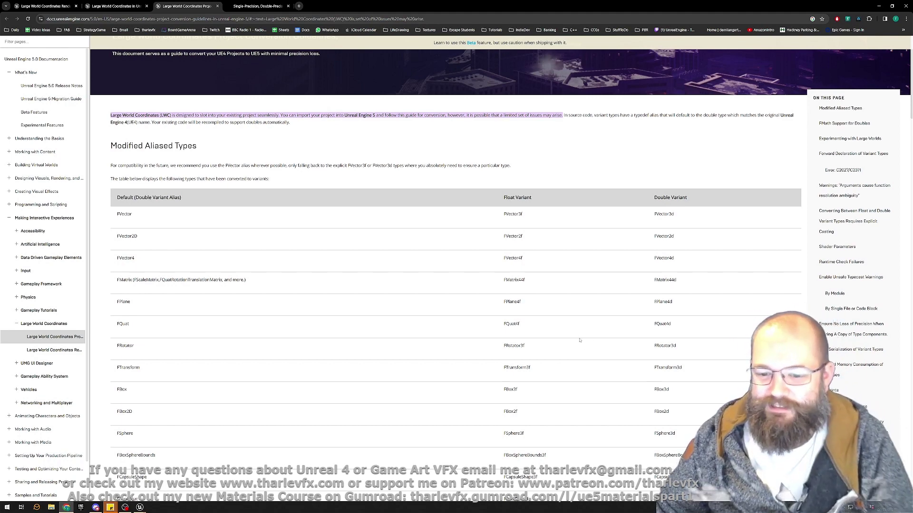
Review the remaining converted types and the casting example, and return to highlight the FVector3f and FVector3d variants
scroll(583, 342, "down", 3)
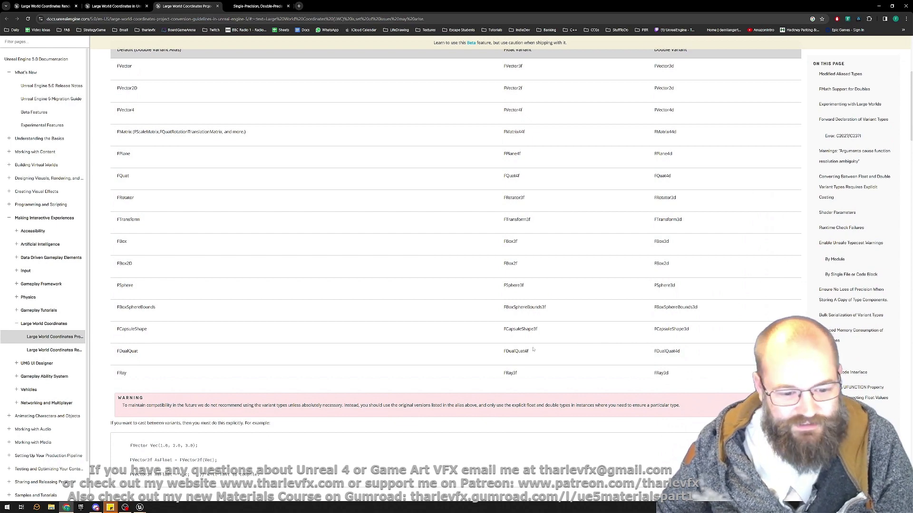
scroll(632, 323, "down", 3)
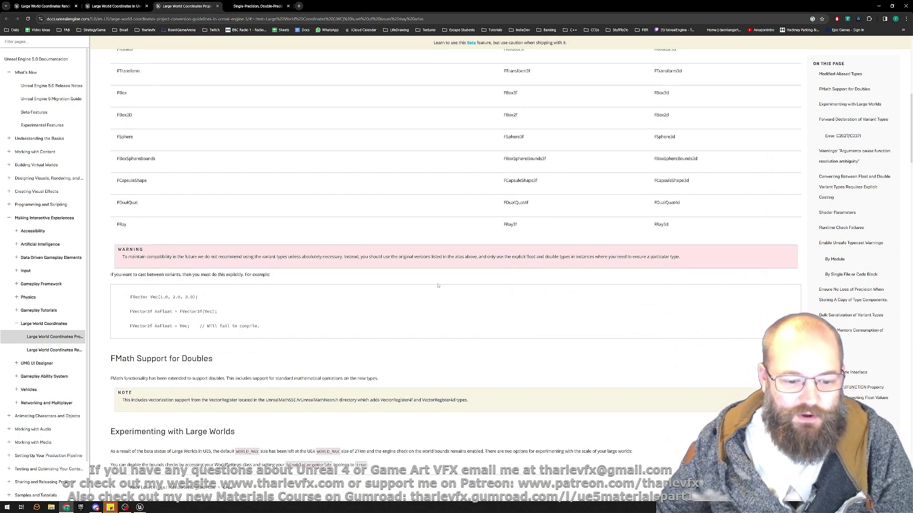
scroll(438, 285, "up", 4)
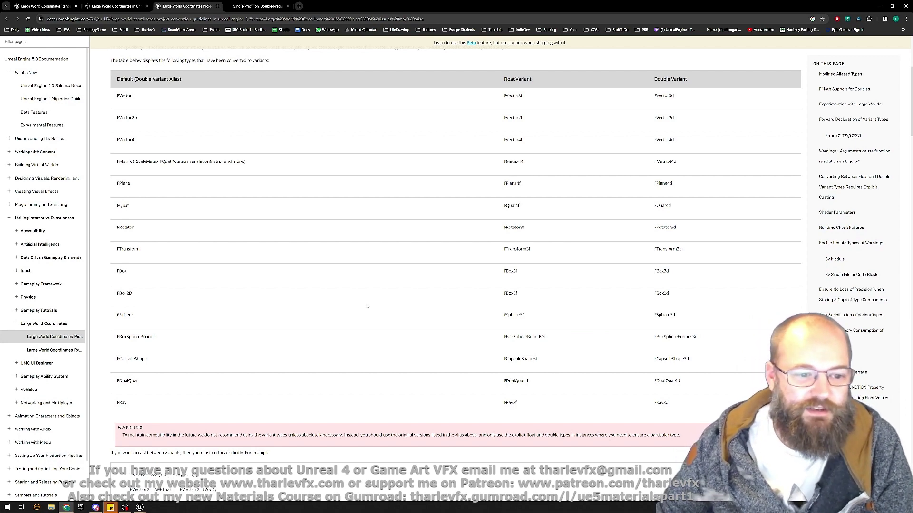
scroll(585, 218, "up", 3)
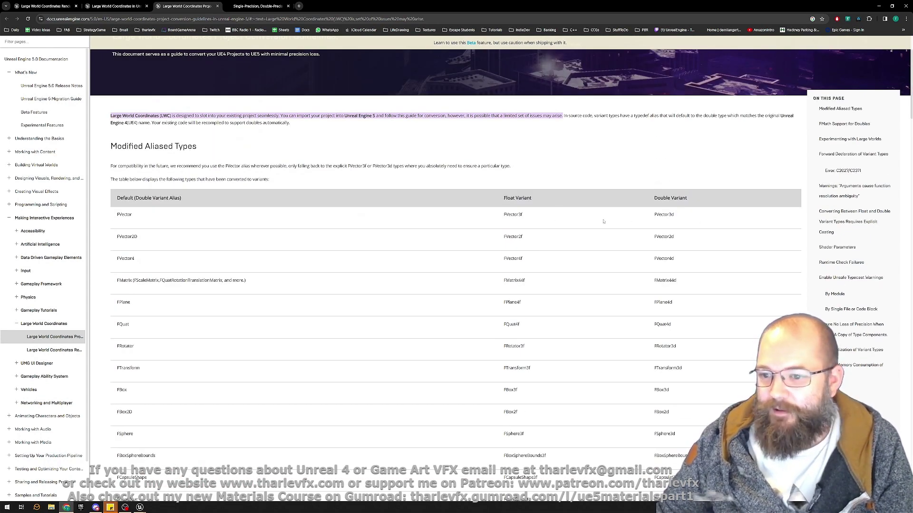
left_click_drag(721, 222, 500, 220)
left_click(515, 226)
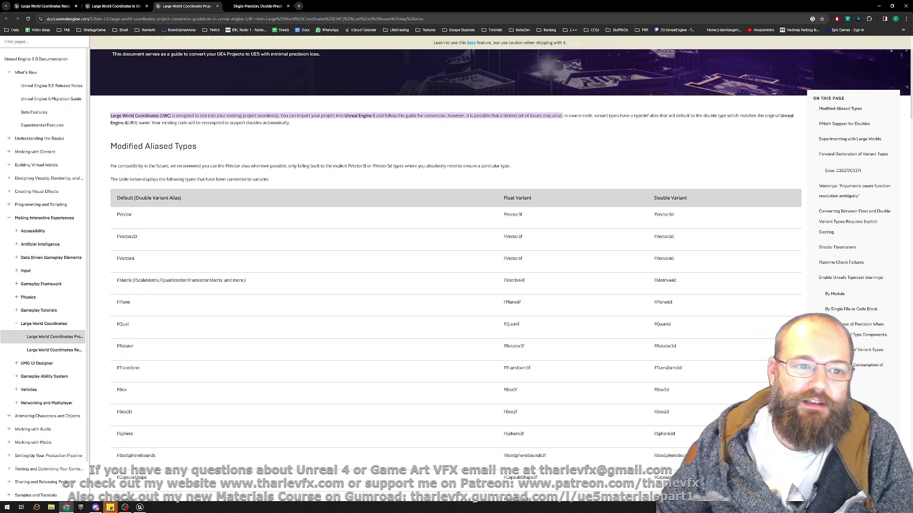
Switch to Unreal Editor, open the NewMap level and load the unloaded NS_LWCTest2 and Cube2 actors
left_click(114, 5)
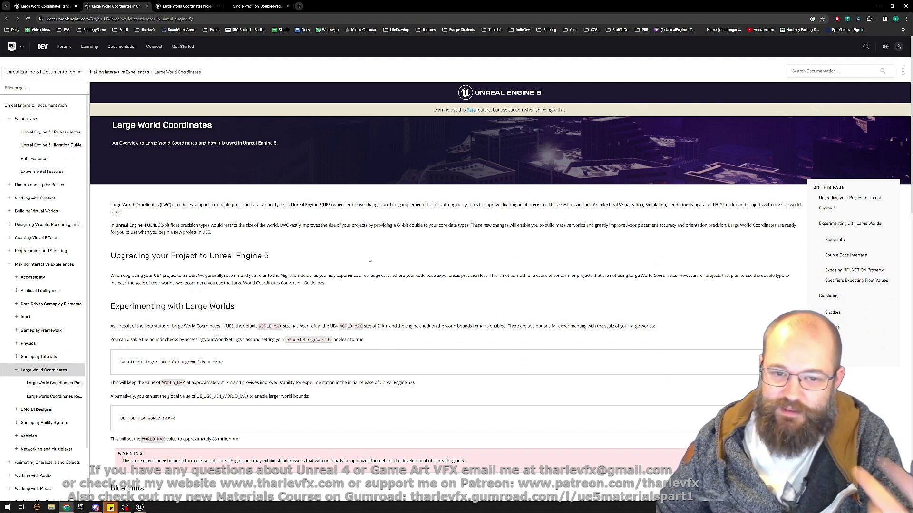
left_click(48, 5)
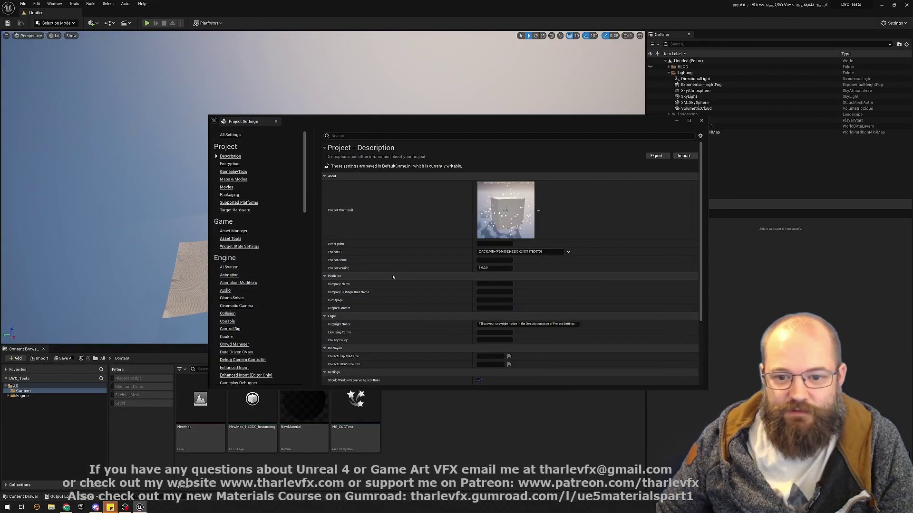
left_click(409, 409)
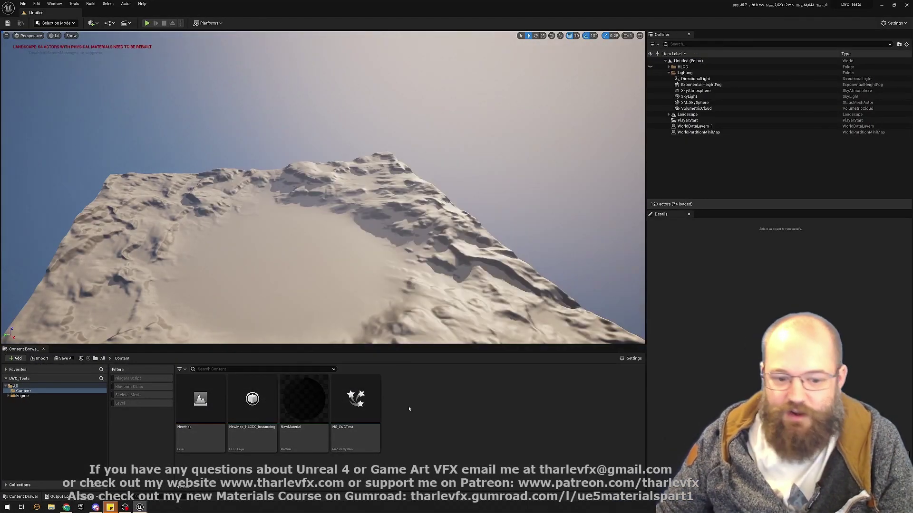
double_click(212, 408)
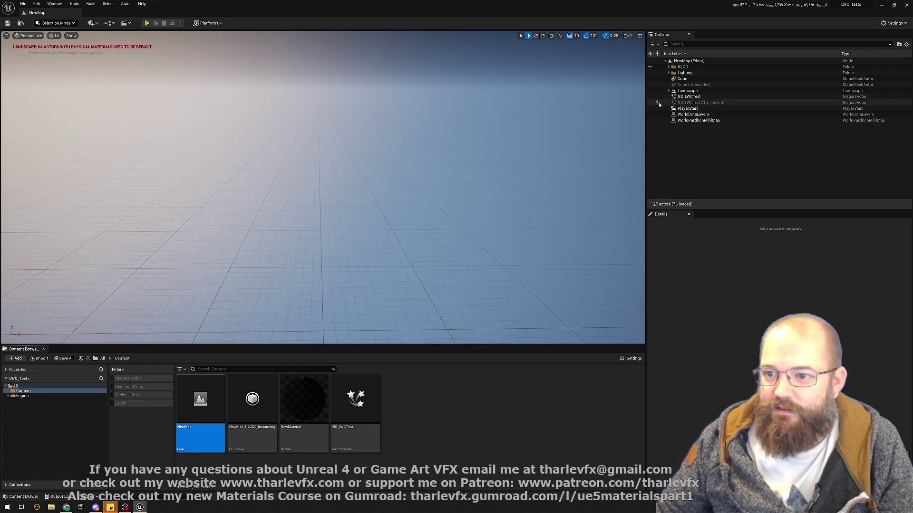
left_click(658, 103)
left_click(658, 85)
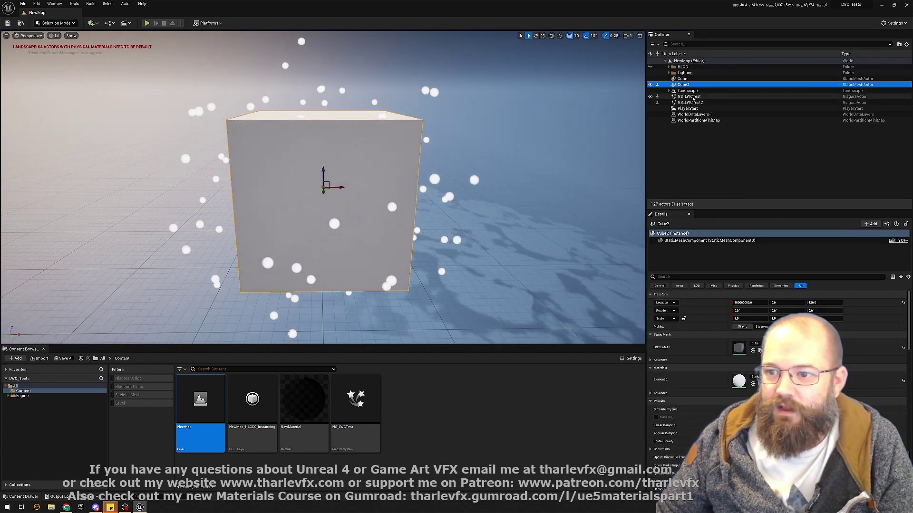
Focus the viewport on NS_LWCTest and inspect the particles around its cube from several angles
double_click(689, 97)
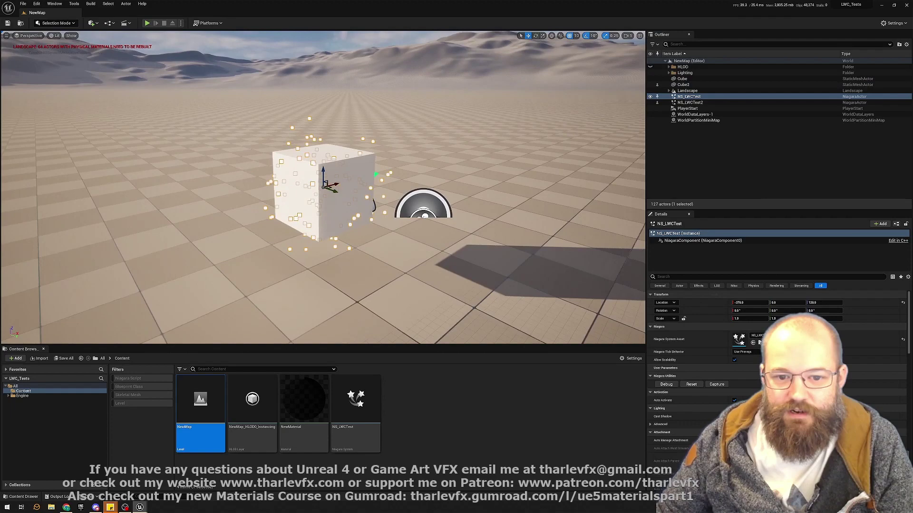
left_click_drag(323, 187, 419, 271, "alt")
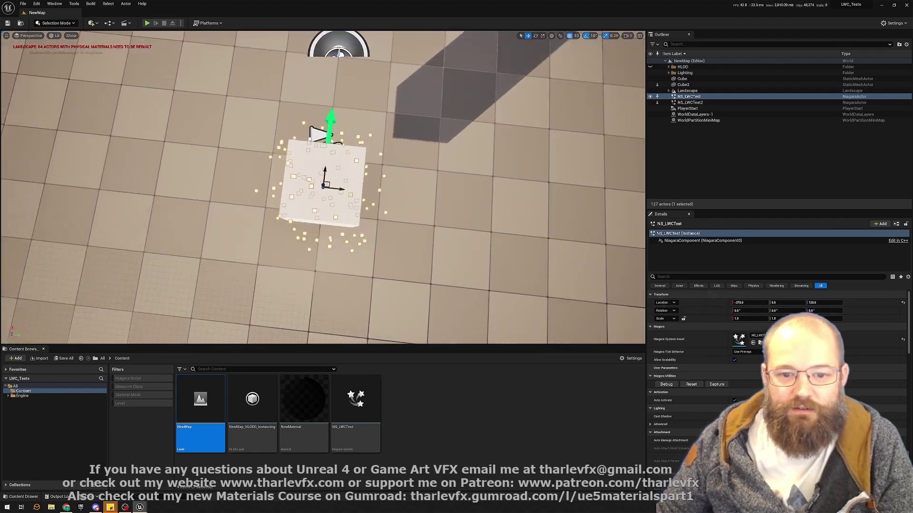
left_click_drag(347, 257, 328, 214, "alt")
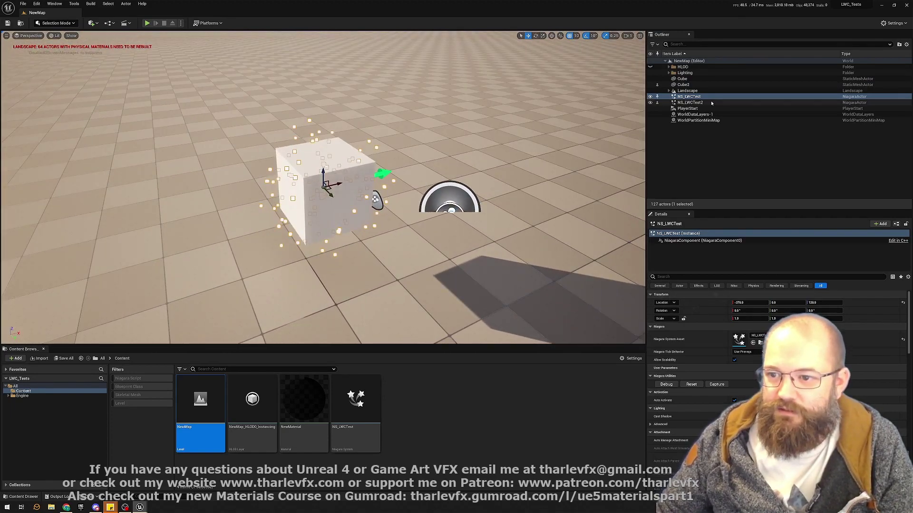
Focus the viewport on the distant NS_LWCTest2, inspect its particles around the cube from several angles, and clear the selection
left_click(711, 103)
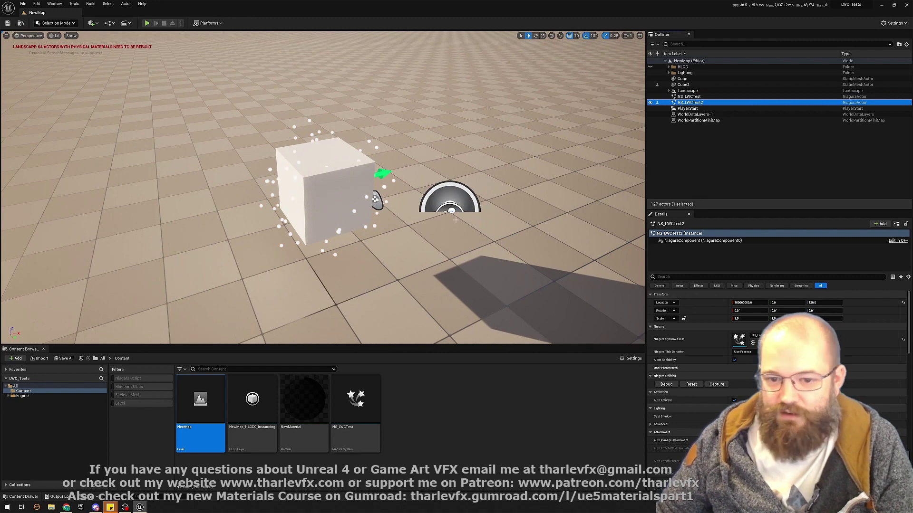
key("f")
scroll(323, 187, "up", 3)
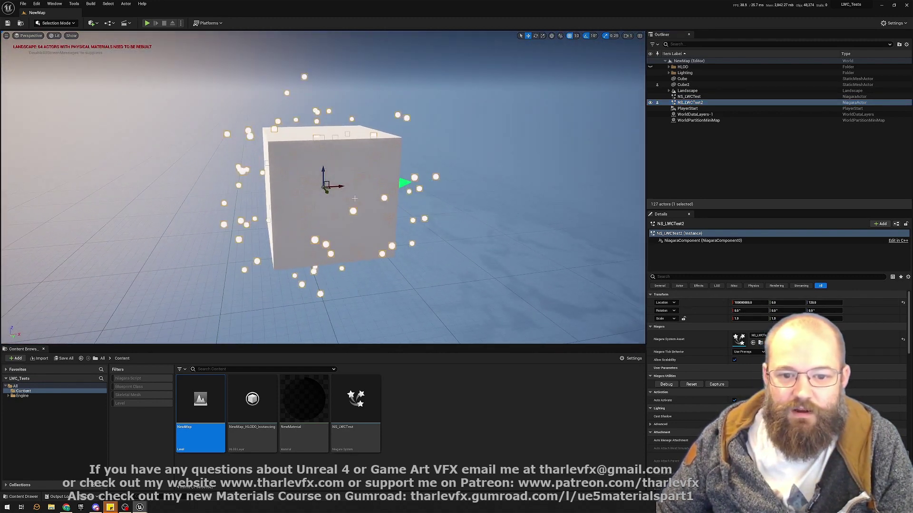
left_click_drag(323, 188, 450, 237, "alt")
left_click_drag(333, 214, 354, 199, "alt")
key("Escape")
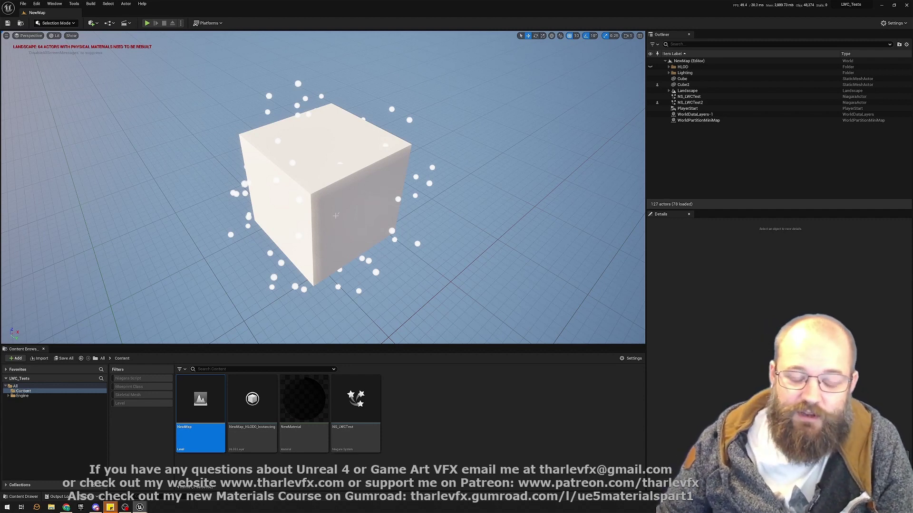
Set the editor's application scale to 1.5 in the Widget Reflector and close that window
left_click(54, 3)
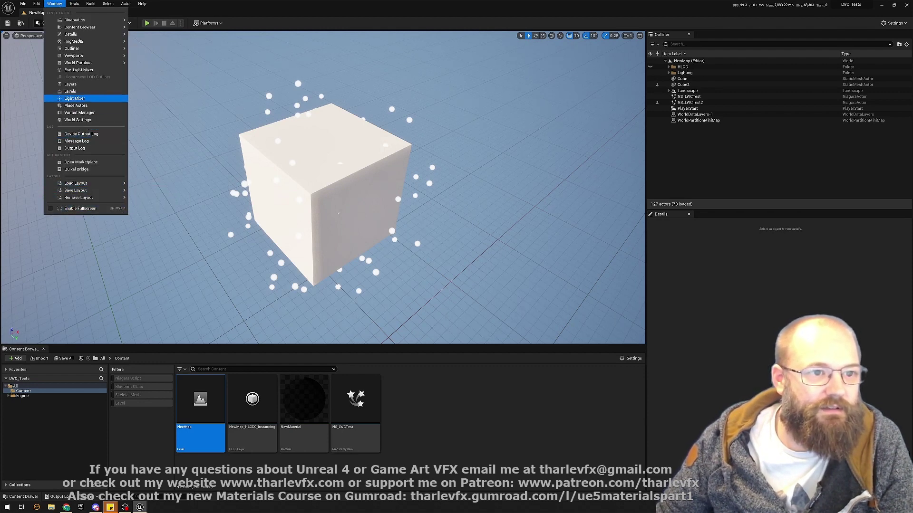
left_click(74, 3)
mouse_move(86, 125)
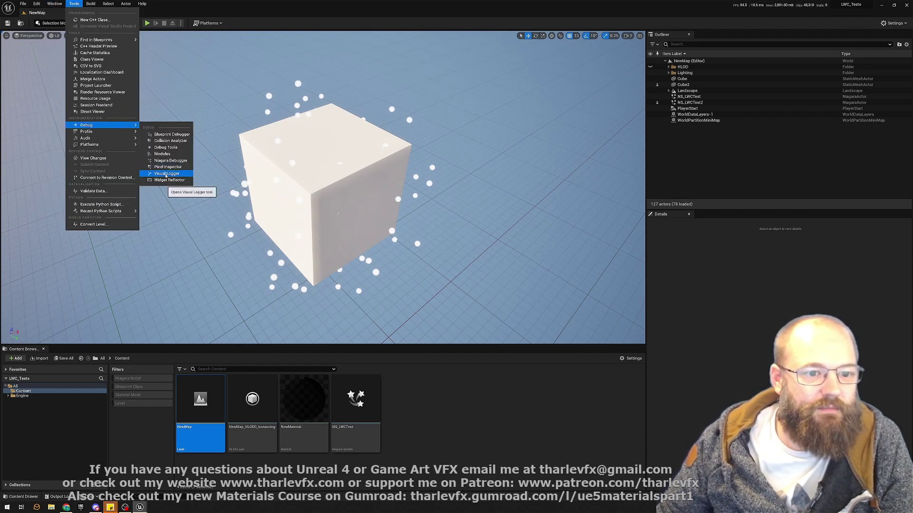
left_click(168, 180)
left_click(363, 188)
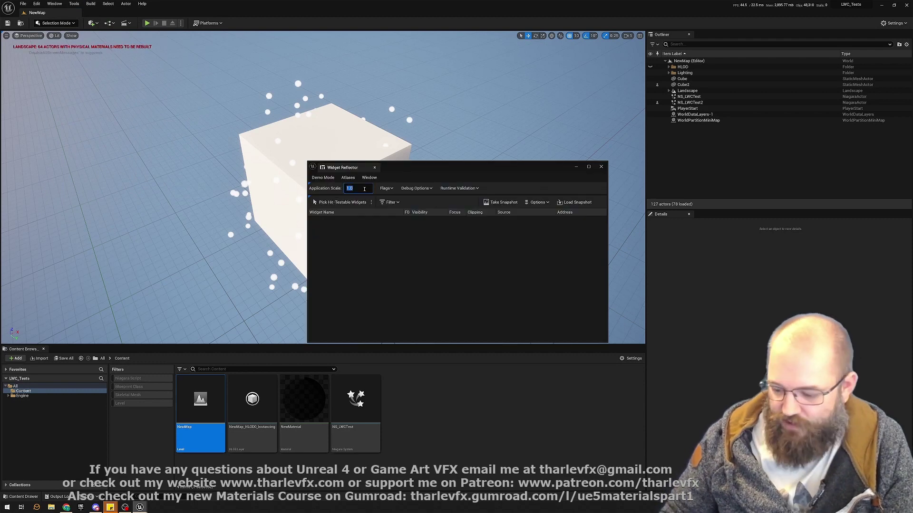
type("1.5")
key("Return")
left_click(597, 170)
left_click(513, 132)
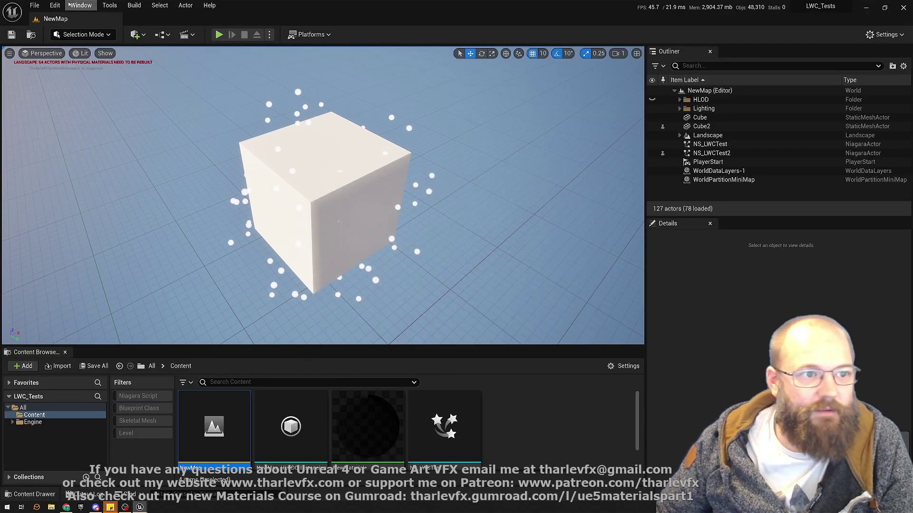
Look up "large world" in the Project Settings, review Niagara's Systems Support Large World Coordinates option, and close the settings
left_click(55, 6)
left_click(81, 138)
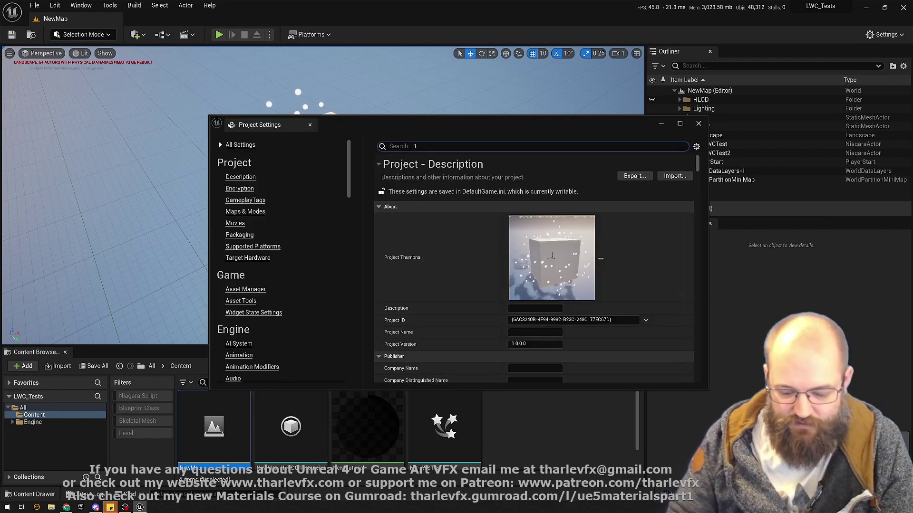
left_click(414, 145)
type("large wold")
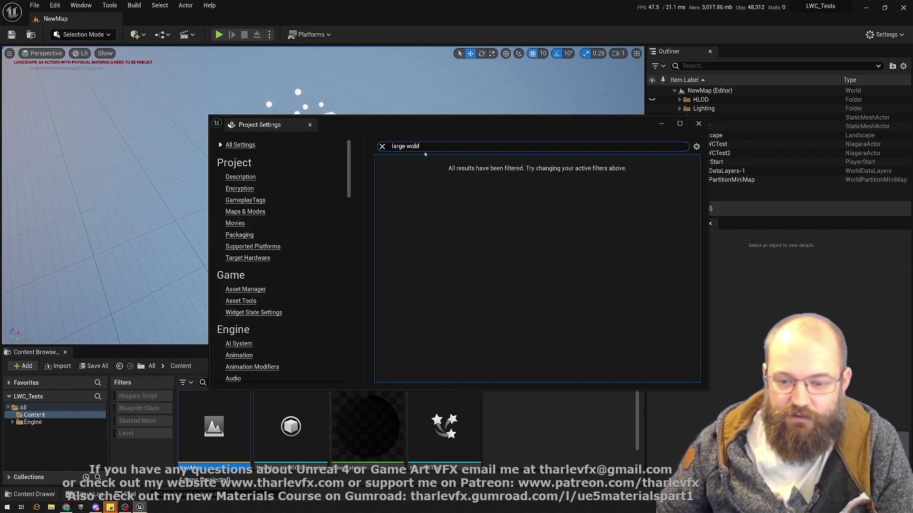
key("BackSpace")
key("BackSpace")
type("rld")
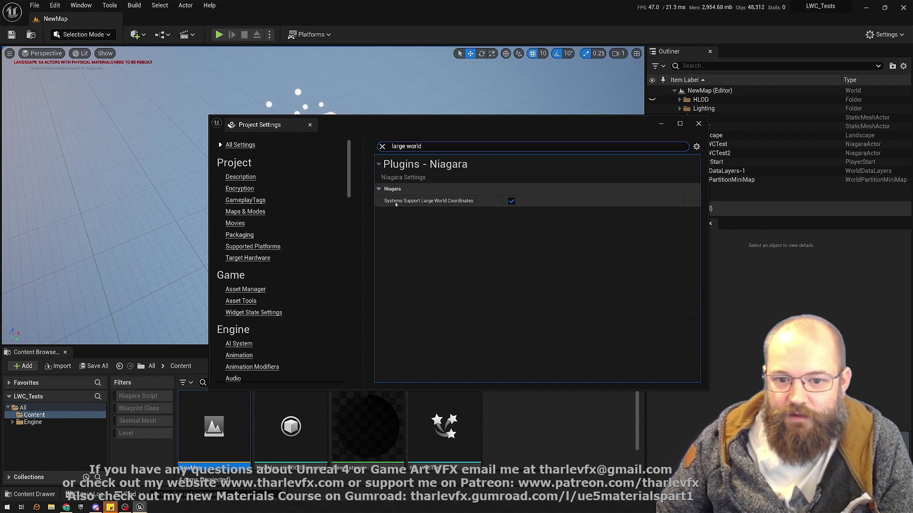
mouse_move(411, 204)
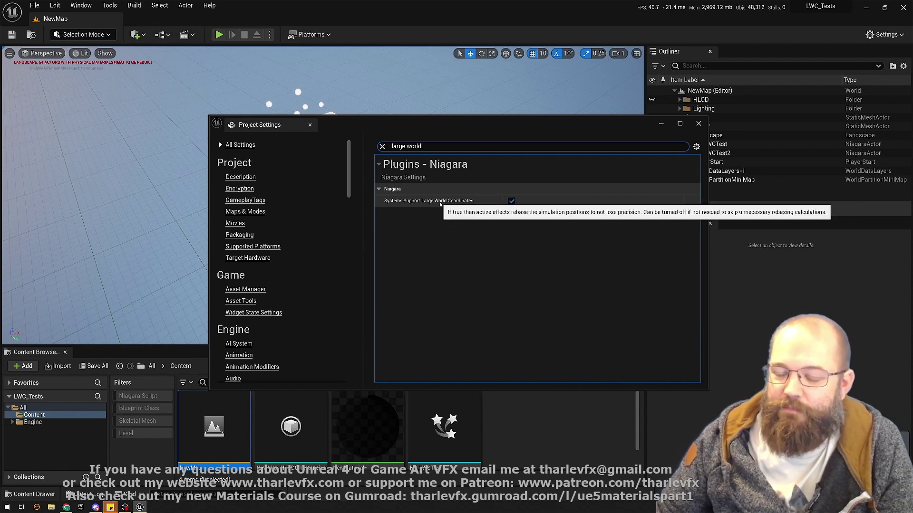
left_click(698, 124)
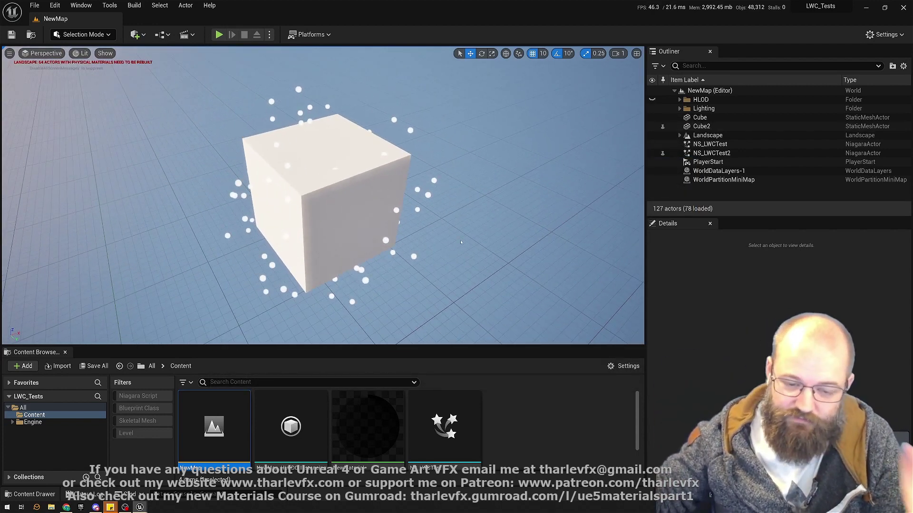
Open the NS_LWCTest Niagara system for editing and select its Empty emitter in the system overview
scroll(461, 243, "up", 1)
scroll(461, 242, "down", 1)
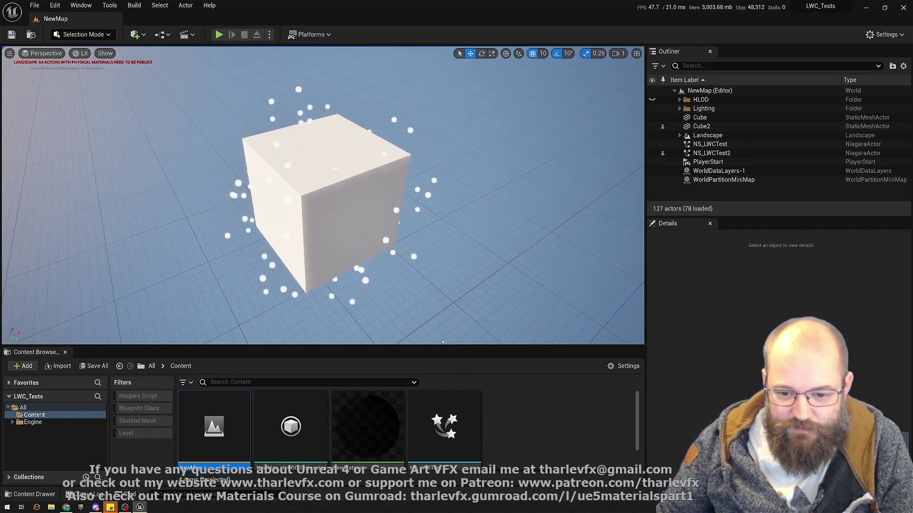
left_click_drag(442, 343, 443, 319)
left_click(457, 407)
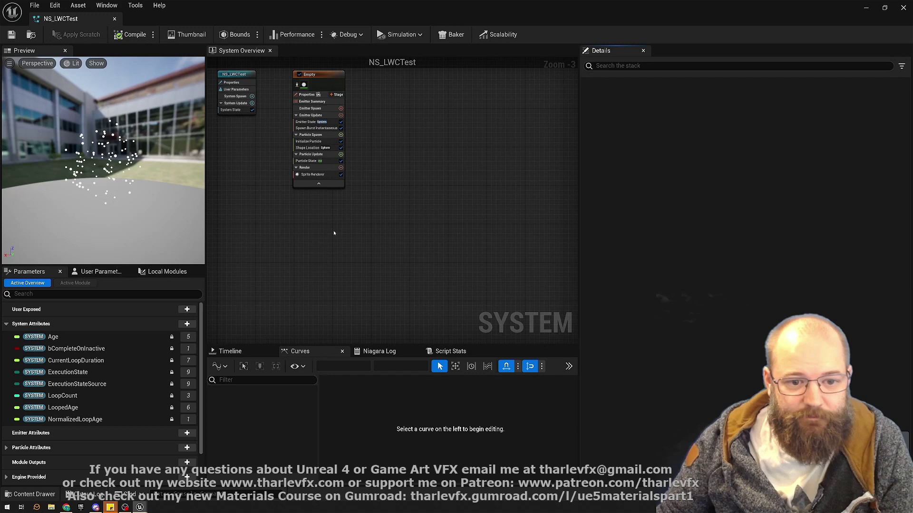
key("Home")
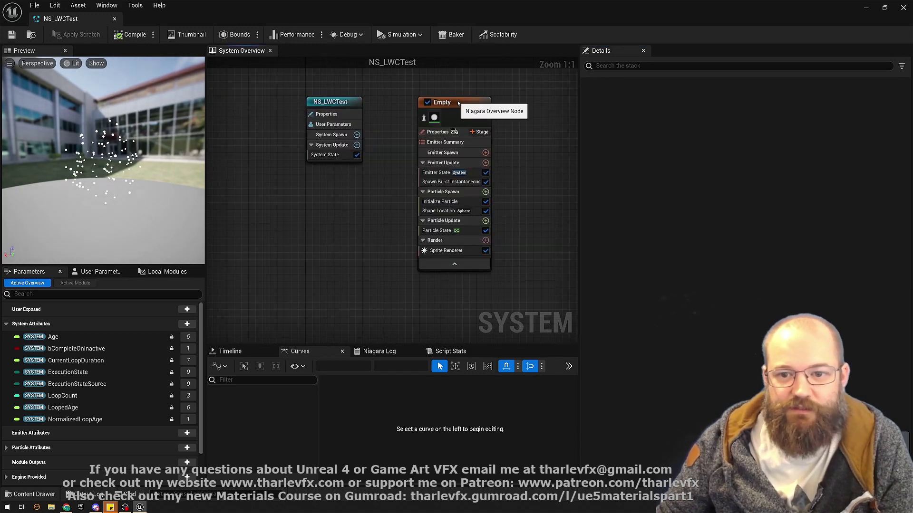
left_click(458, 103)
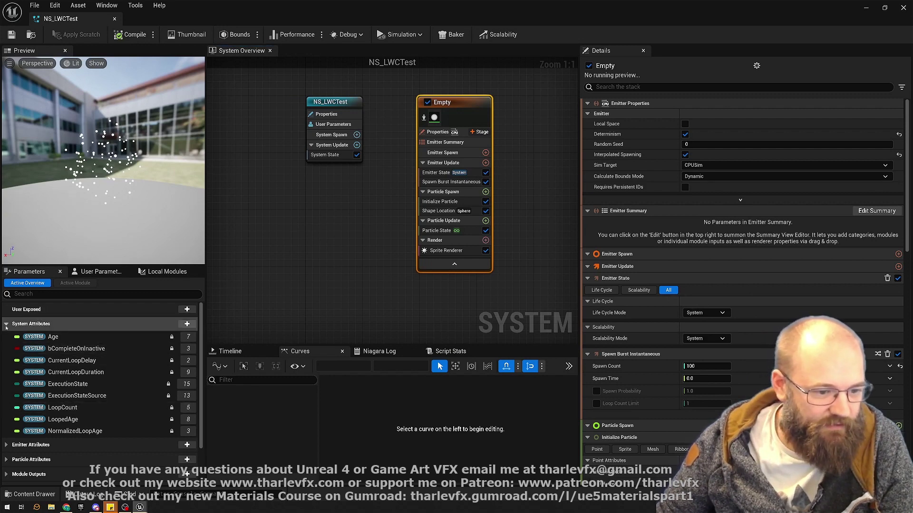
Collapse the system attributes, expand the particle attributes and highlight where the Position parameter is used
left_click(27, 323)
left_click(24, 356)
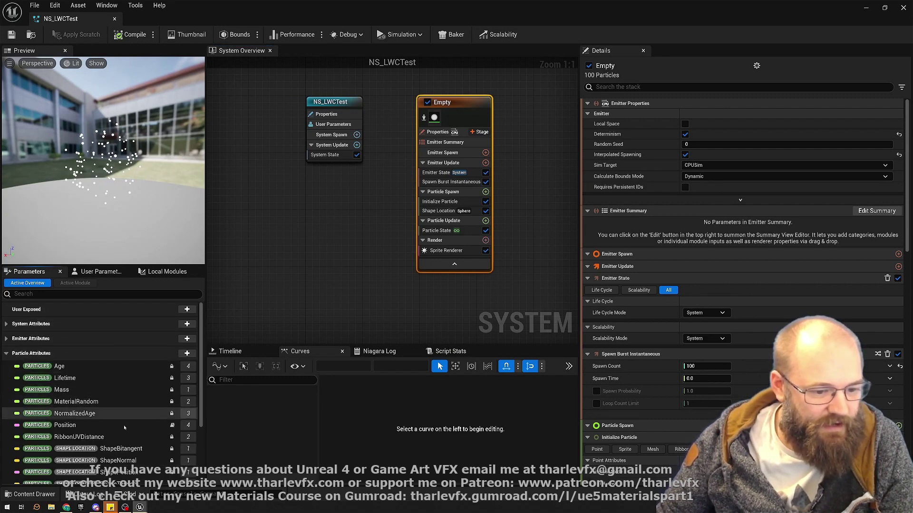
left_click(15, 426)
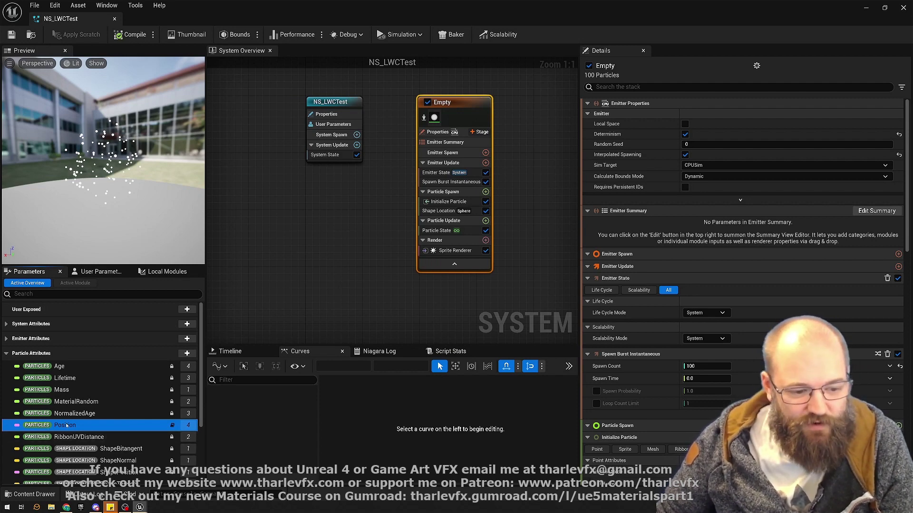
Add a Set Parameters module to the Empty emitter's Particle Spawn stage and make it set Particles Position
left_click(472, 192)
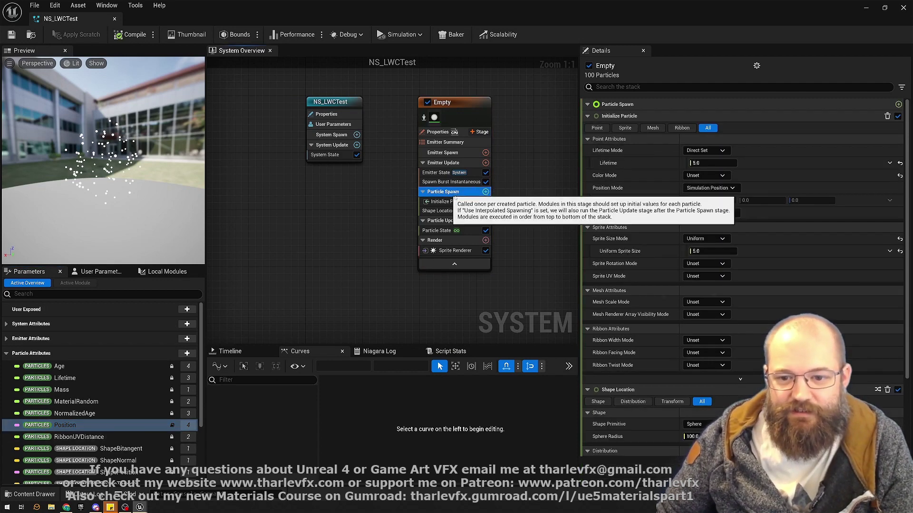
left_click(485, 192)
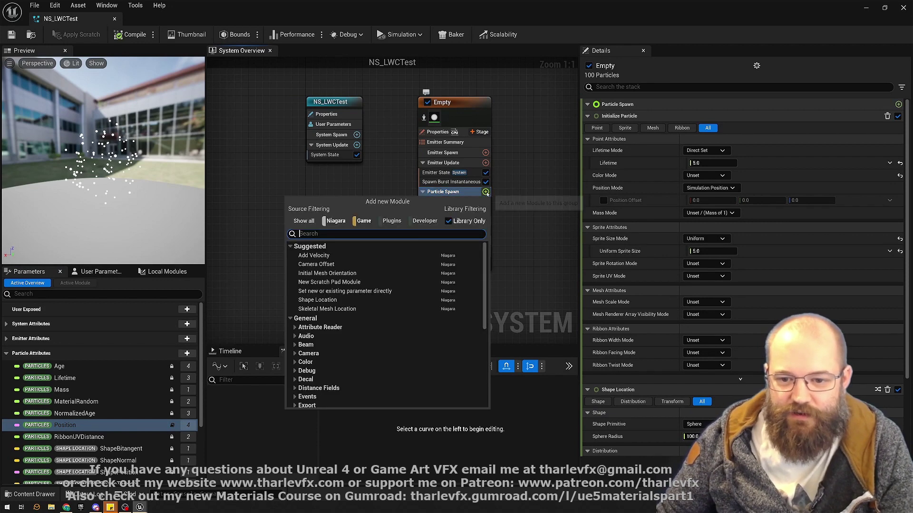
type("set")
left_click(354, 264)
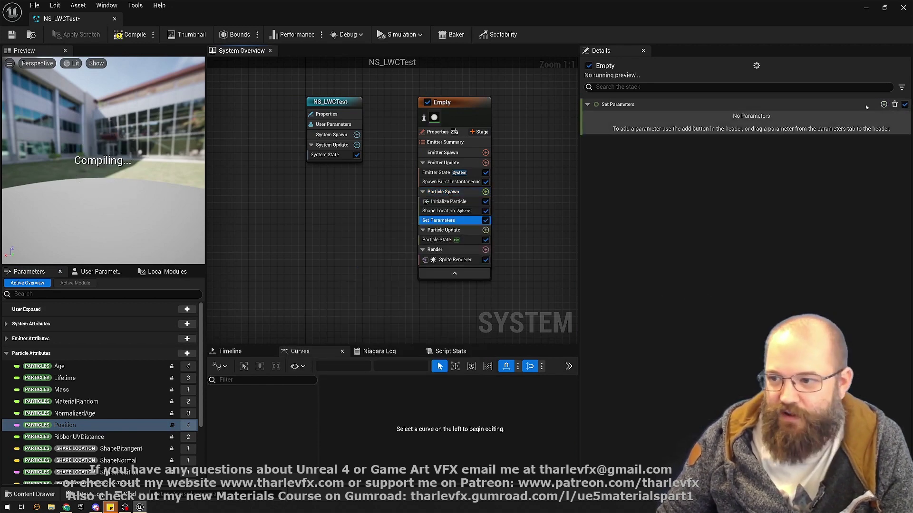
type("par")
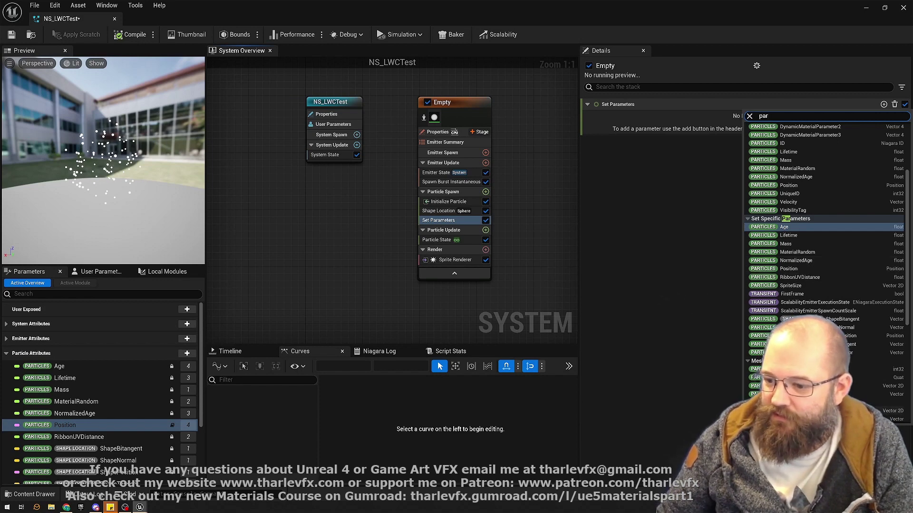
scroll(827, 273, "up", 1)
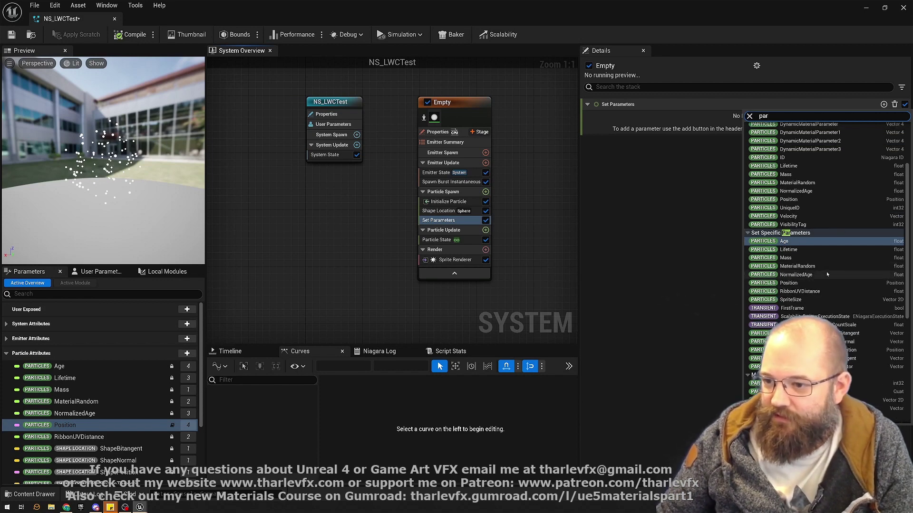
left_click(789, 199)
Assign the Transform Position dynamic input to the Particles Position parameter
type("vect")
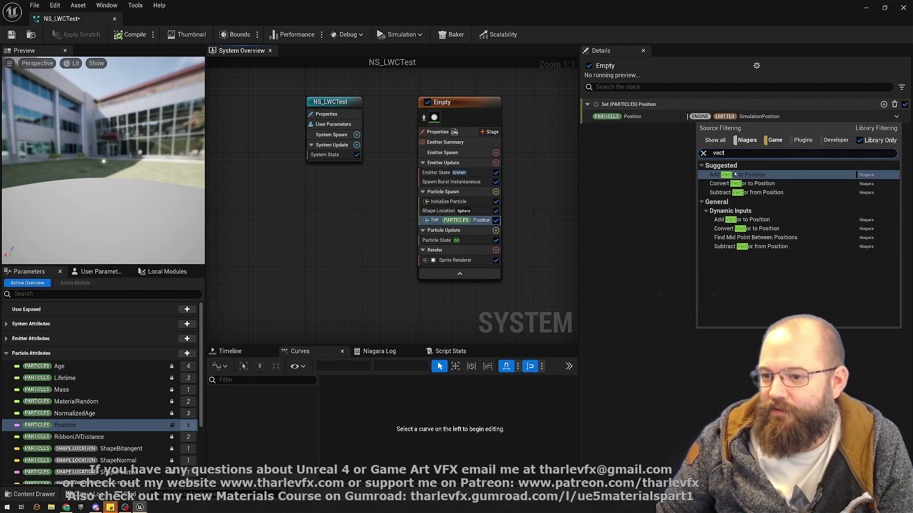
key("ctrl+a")
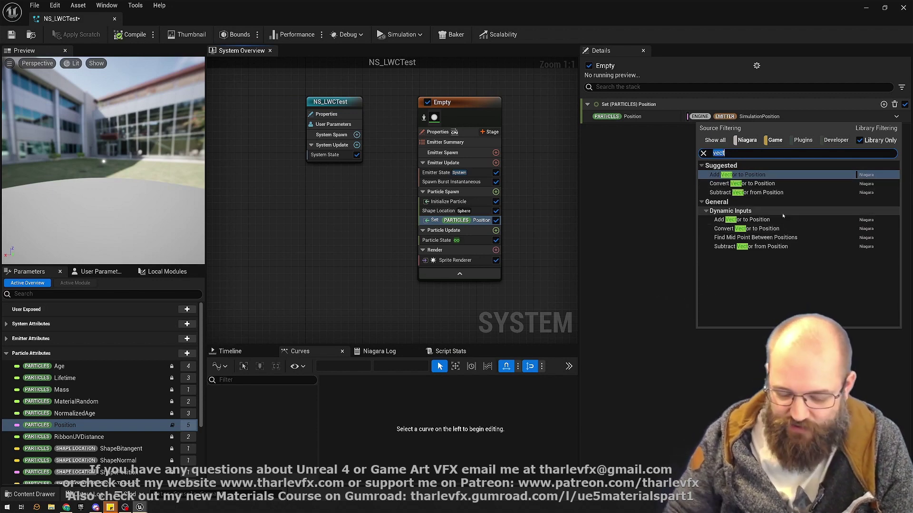
type("trans")
left_click(762, 175)
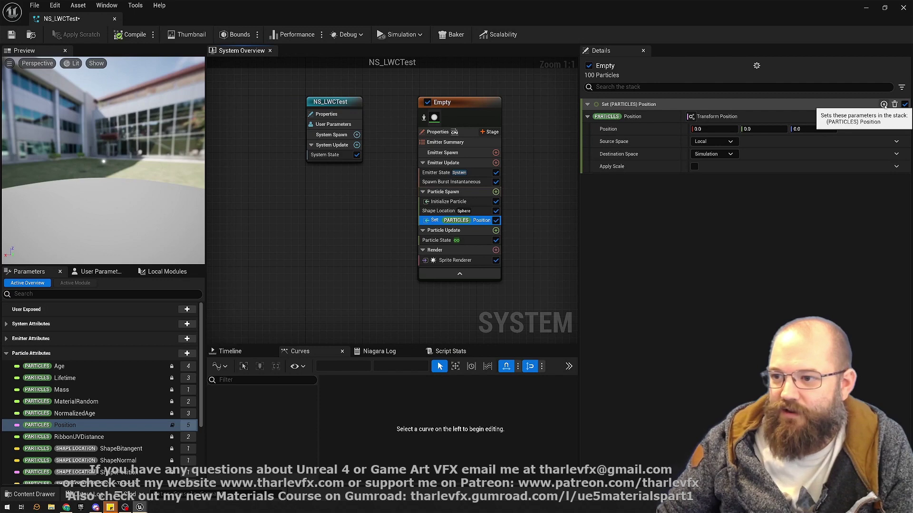
Add a new Vector parameter to the same set-parameters module in Particle Spawn
left_click(883, 104)
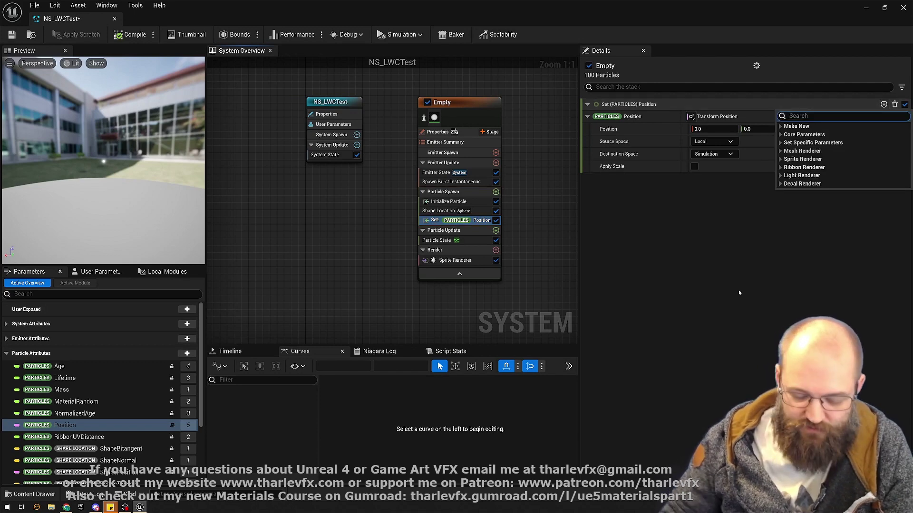
type("vec")
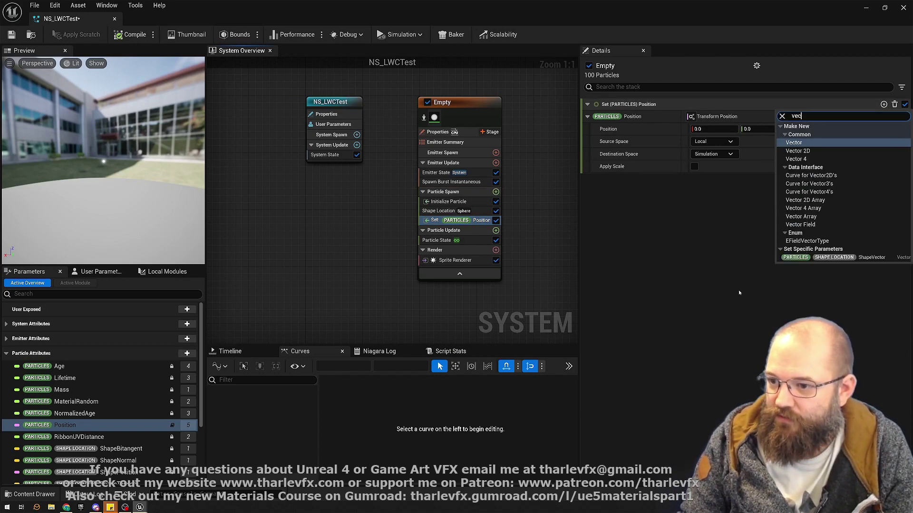
key("Return")
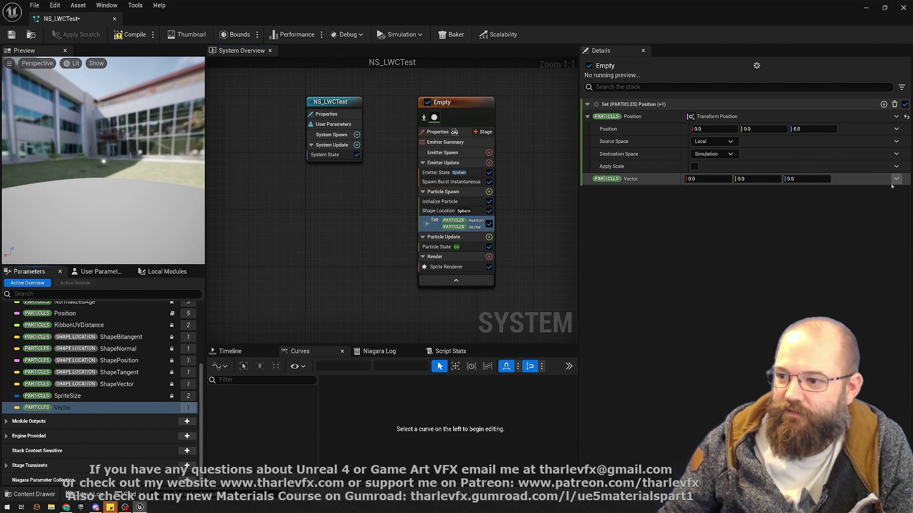
Assign the Convert Position to Vector dynamic input to the new Particles Vector parameter
left_click(896, 179)
type("trans")
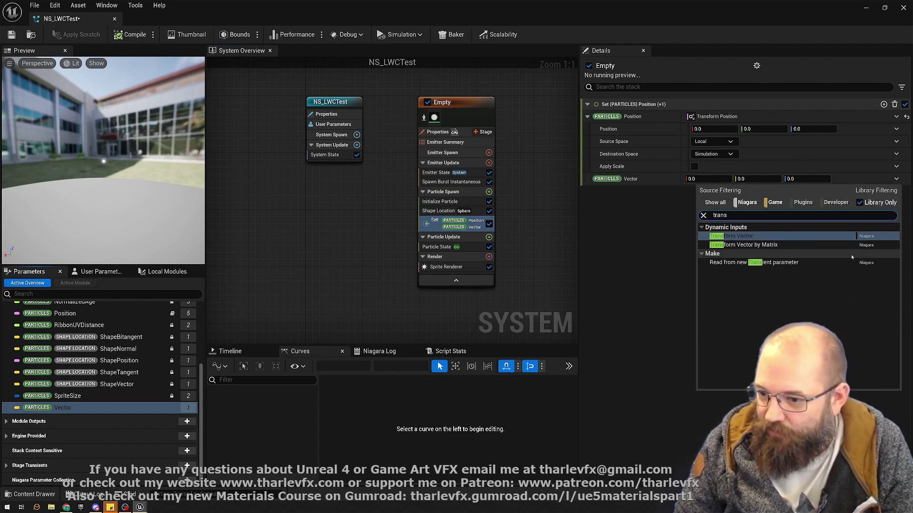
key("BackSpace")
key("BackSpace")
key("BackSpace")
key("BackSpace")
key("BackSpace")
type("pos")
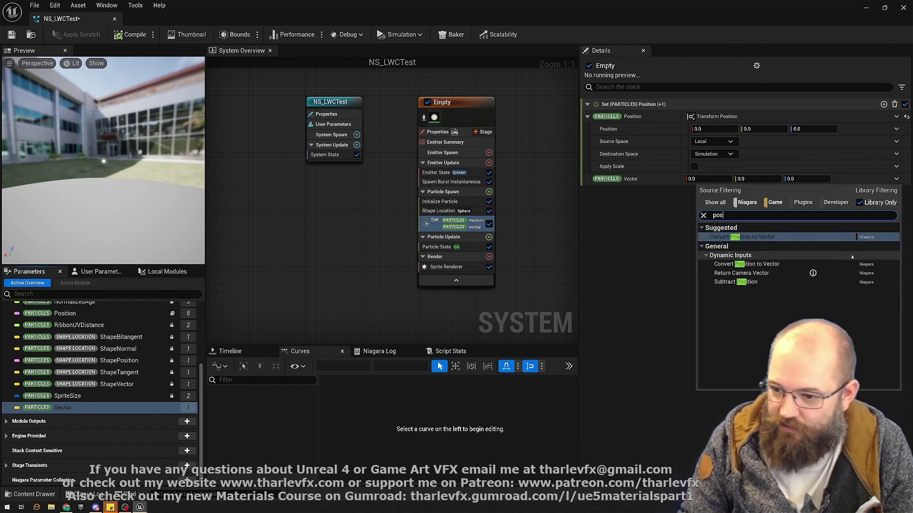
key("Return")
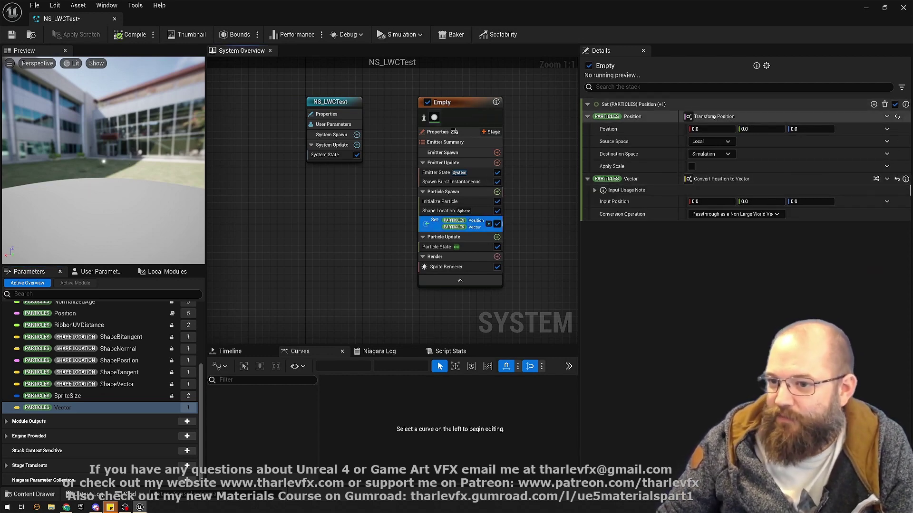
Expand the usage note of the Convert Position to Vector input and compare it with the Particles Position entry
left_click(604, 191)
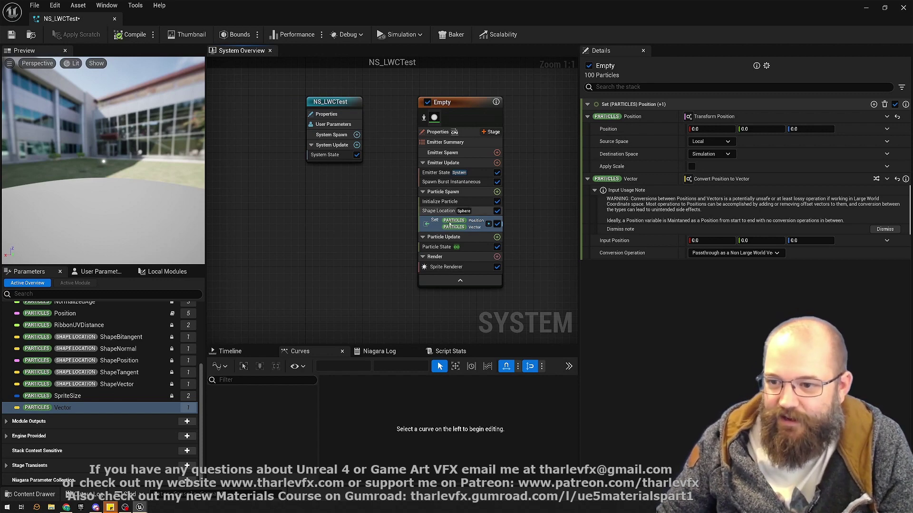
left_click(650, 118)
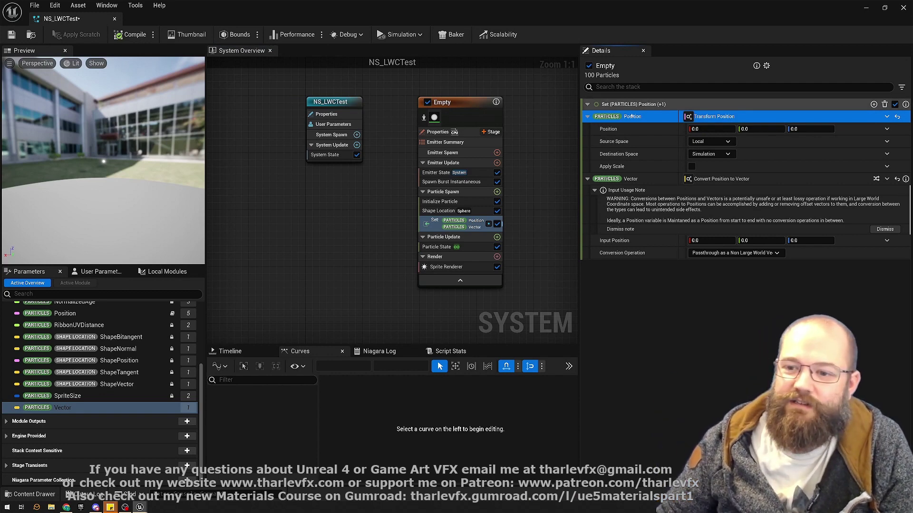
mouse_move(637, 117)
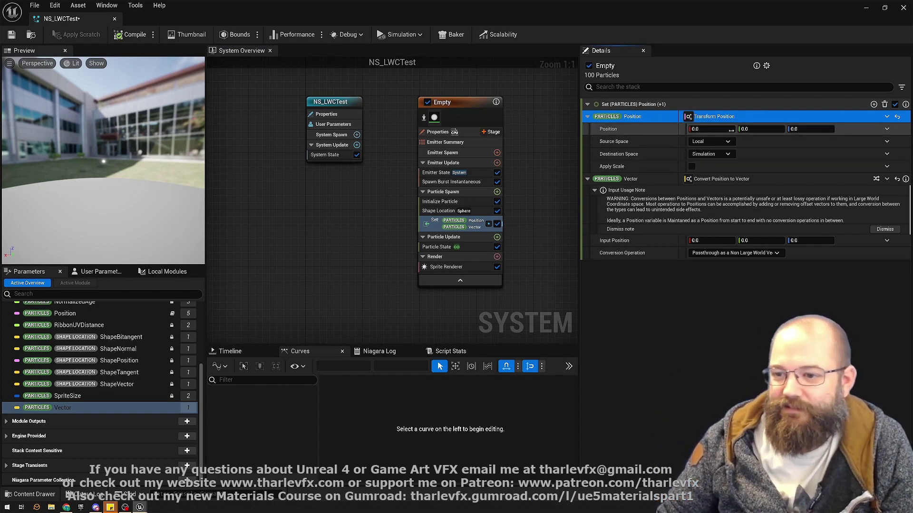